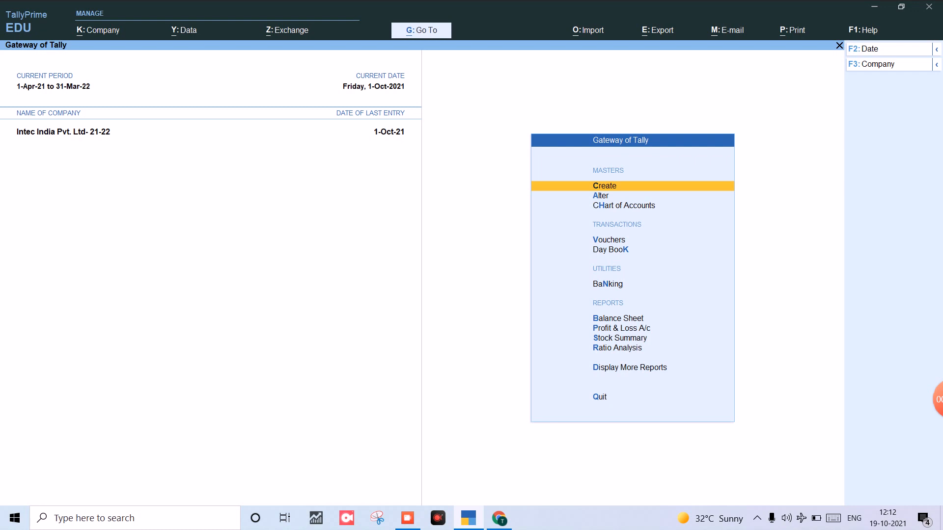
# - Open a new payment voucher for Intec India Pvt. Ltd- 21-22
pyautogui.press('Escape')
pyautogui.press('n')
pyautogui.press('Escape')
pyautogui.press('n')
pyautogui.press('v')
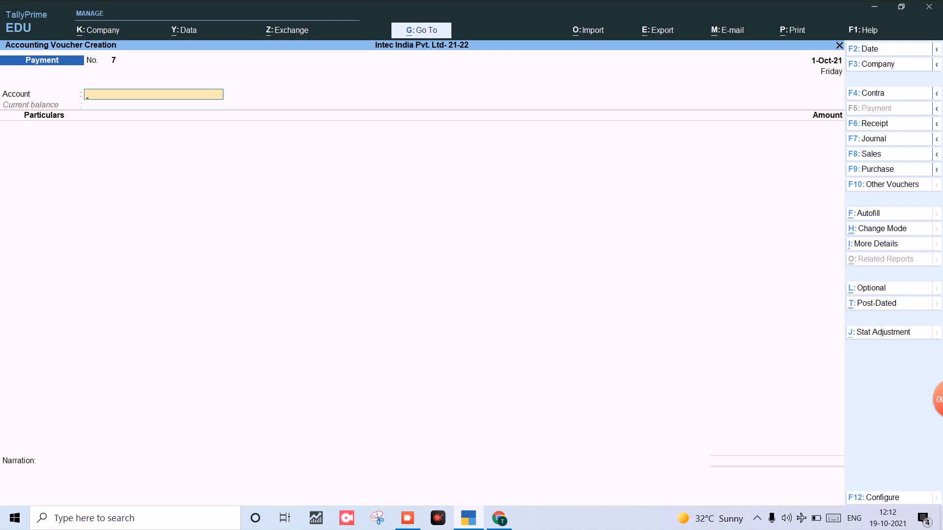
# - Switch the payment voucher to Double Entry mode
pyautogui.hotkey('ctrl', 'h')
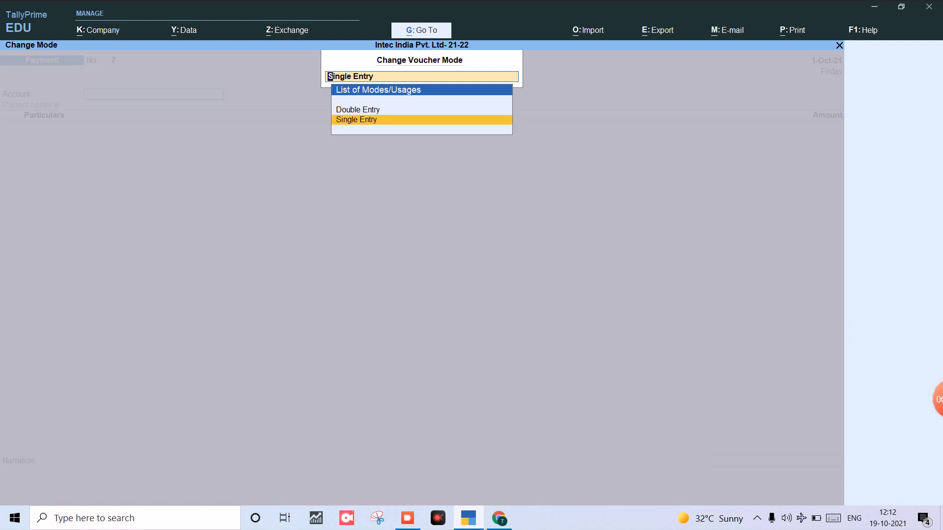
pyautogui.press('Up')
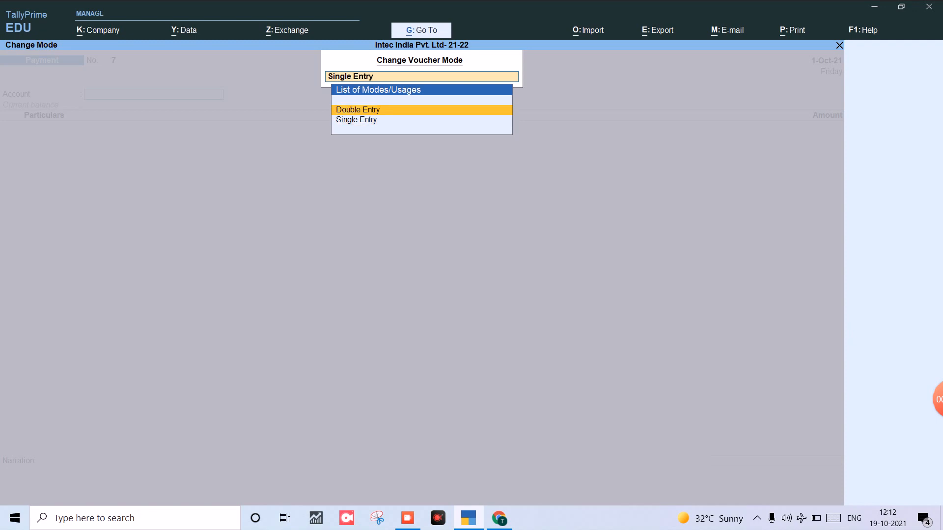
pyautogui.press('Return')
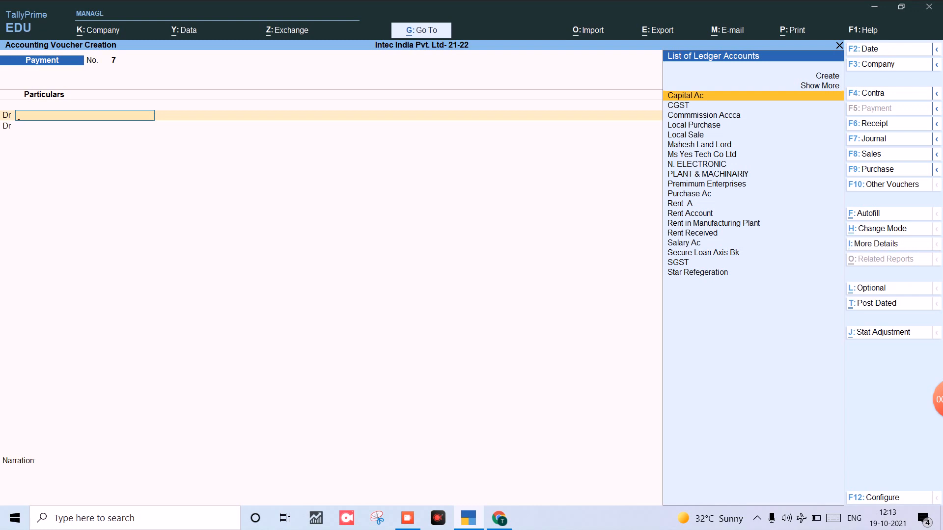
# - Switch the payment voucher back to Single Entry mode
pyautogui.hotkey('ctrl', 'h')
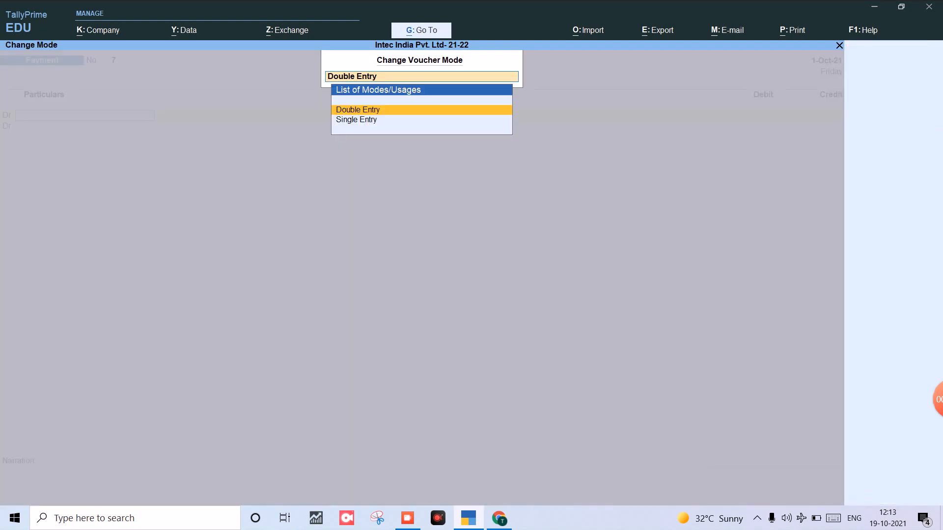
pyautogui.press('Down')
pyautogui.press('Return')
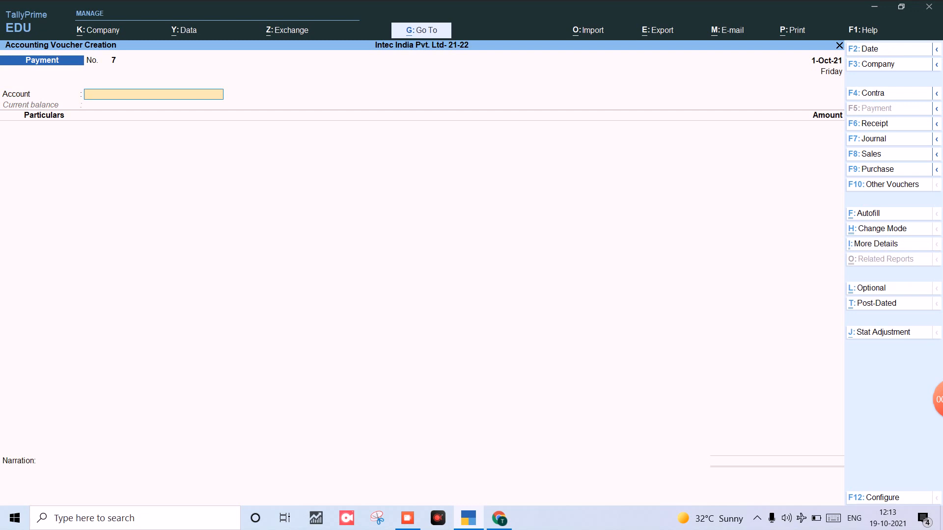
# - Start a new ledger for the voucher's Account, naming it Indusind Bank and placing it under the Bank Accounts group
pyautogui.hotkey('alt', 'c')
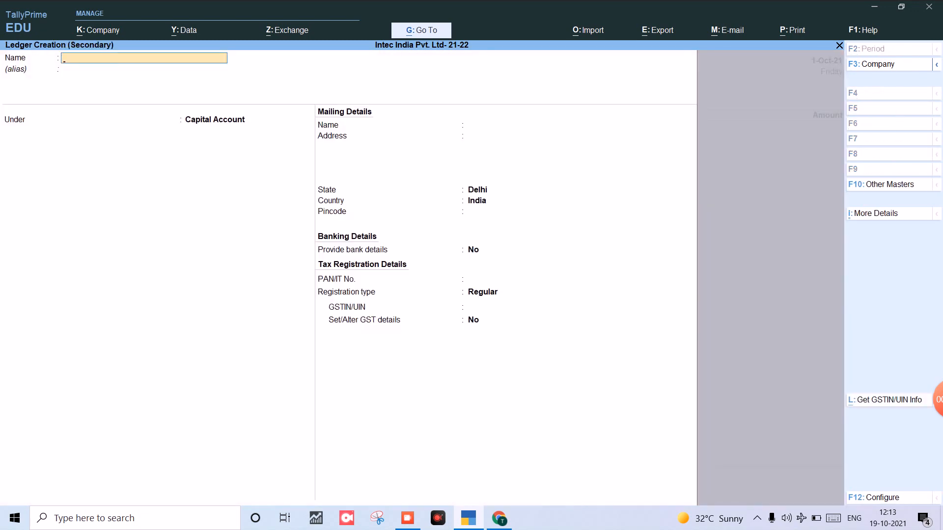
pyautogui.write('Indusind Bank')
pyautogui.press('Return')
pyautogui.write('Ban')
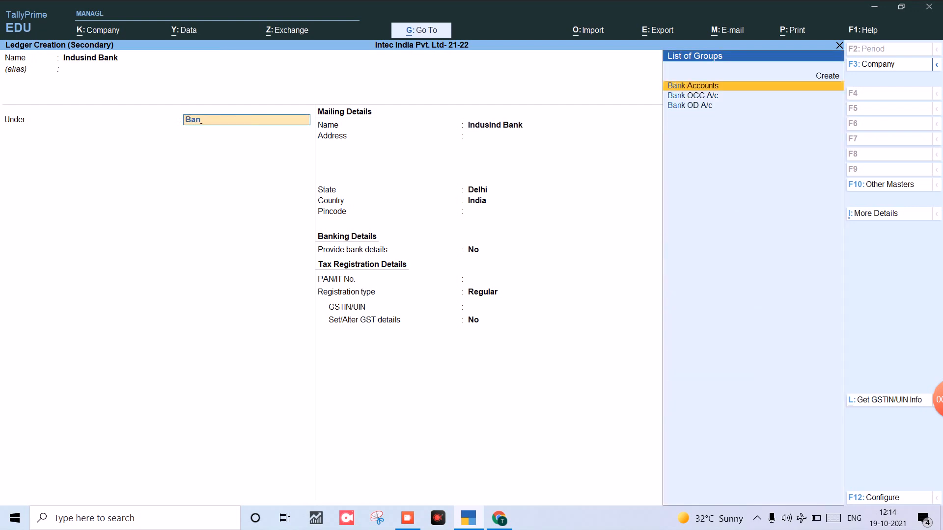
pyautogui.press('Return')
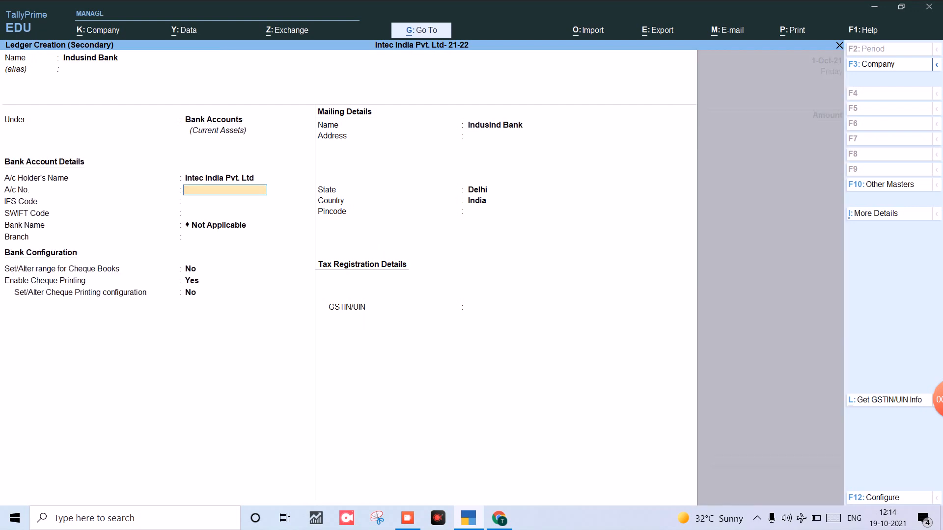
# - Keep the default bank, mailing and tax details of the Indusind Bank ledger and save it
pyautogui.press('Return')
pyautogui.press('Return')
pyautogui.press('Return')
pyautogui.press('Return')
pyautogui.press('Return')
pyautogui.press('Return')
pyautogui.press('Return')
pyautogui.press('Return')
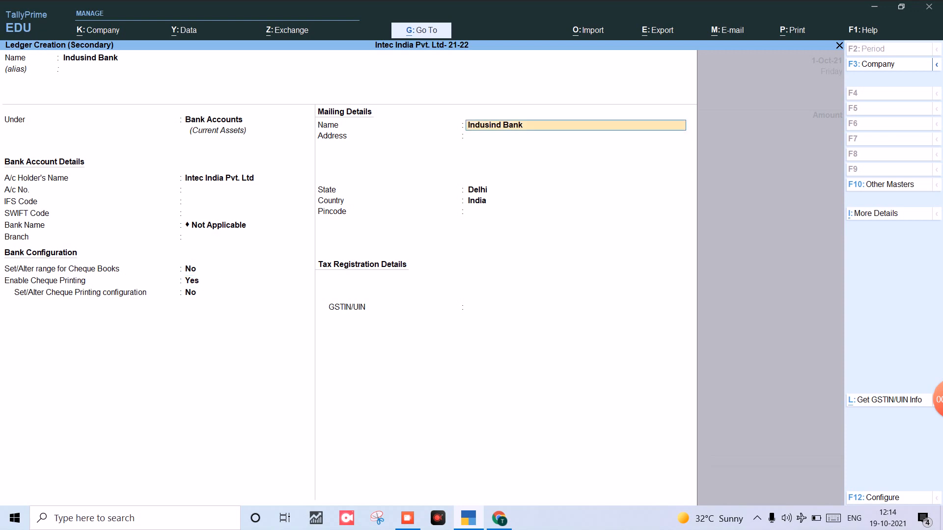
pyautogui.press('Return')
pyautogui.press('Return')
pyautogui.press('Return')
pyautogui.press('Return')
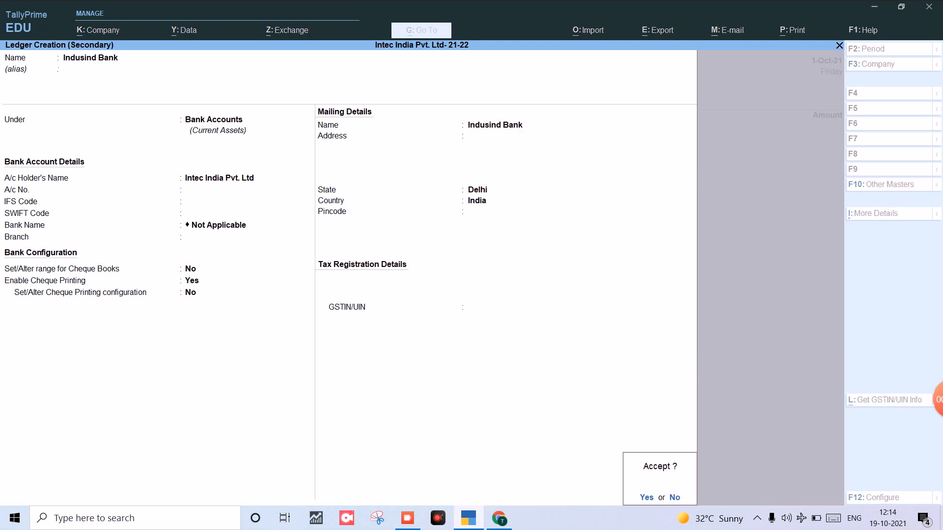
pyautogui.press('Escape')
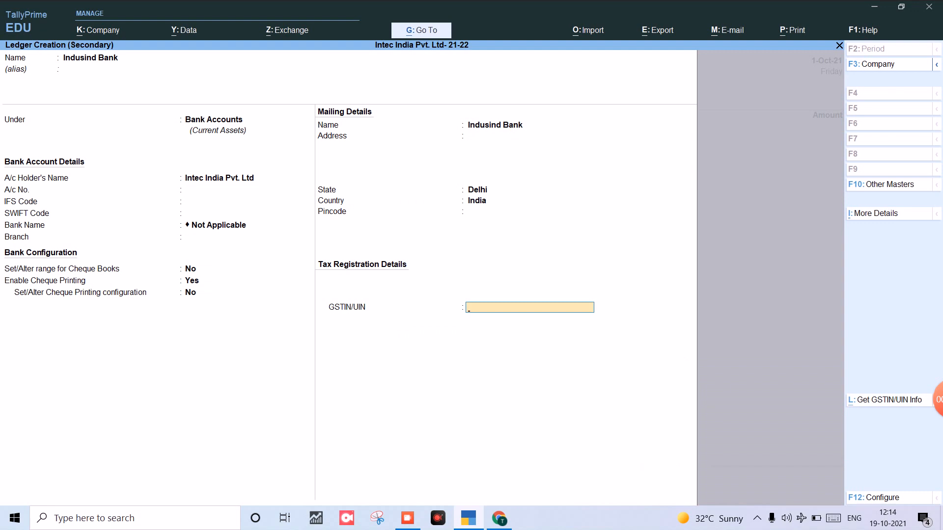
pyautogui.press('Return')
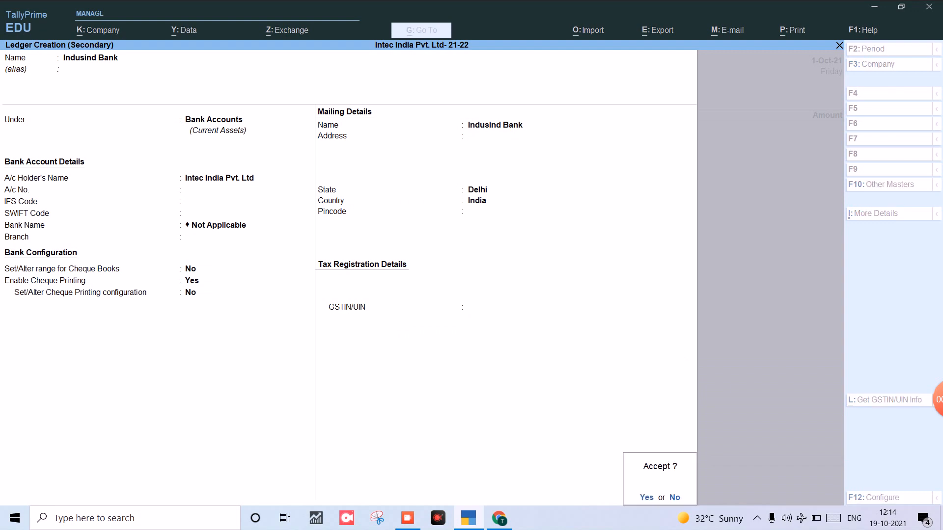
pyautogui.press('Return')
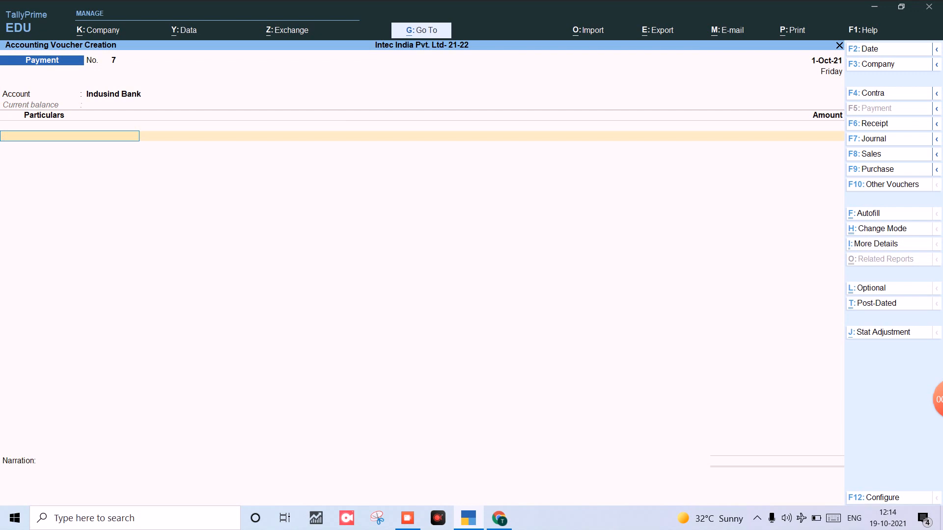
# - Create and save a ledger named Salary under Indirect Expenses for the voucher's first Particulars line
pyautogui.hotkey('alt', 'c')
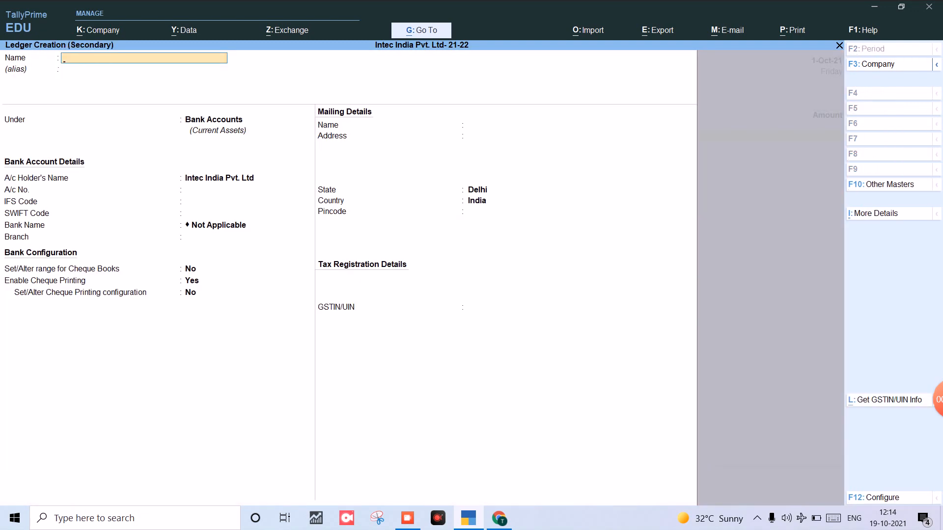
pyautogui.write('Salary')
pyautogui.press('Return')
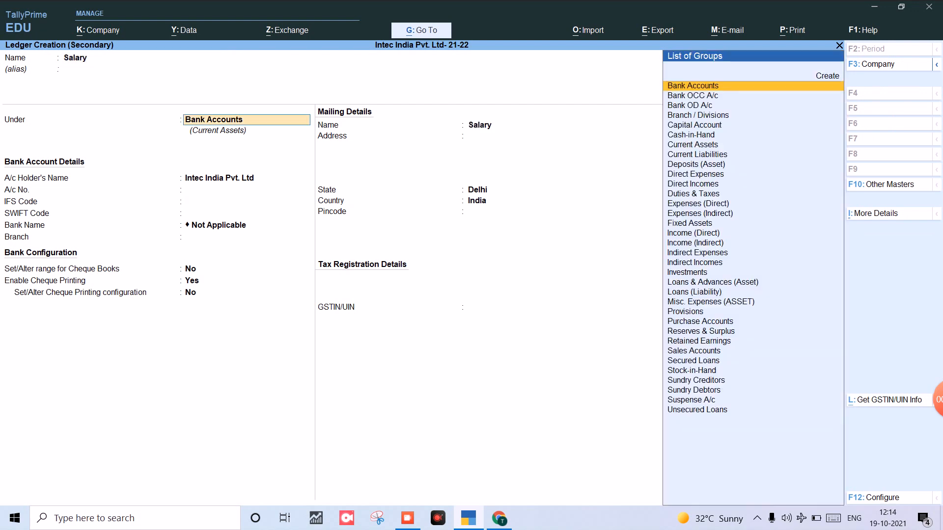
pyautogui.write('In')
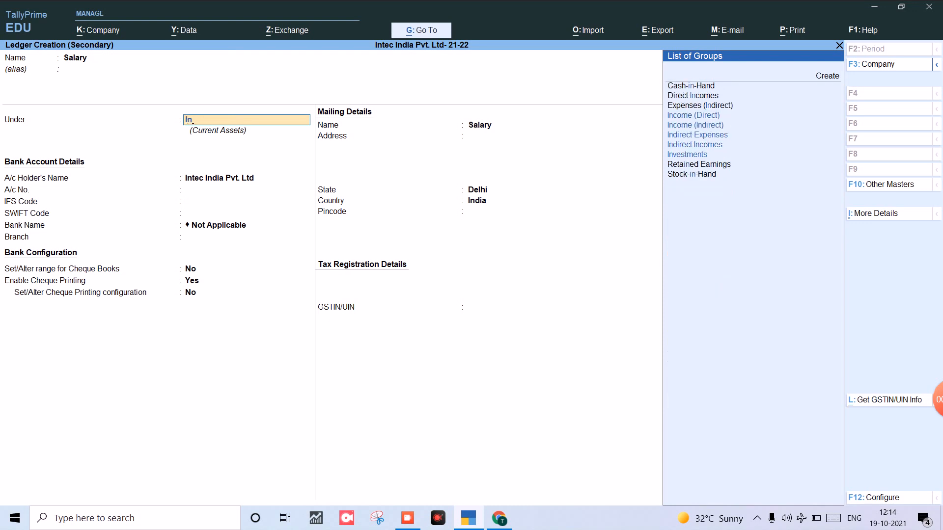
pyautogui.press('Down')
pyautogui.press('Down')
pyautogui.press('Return')
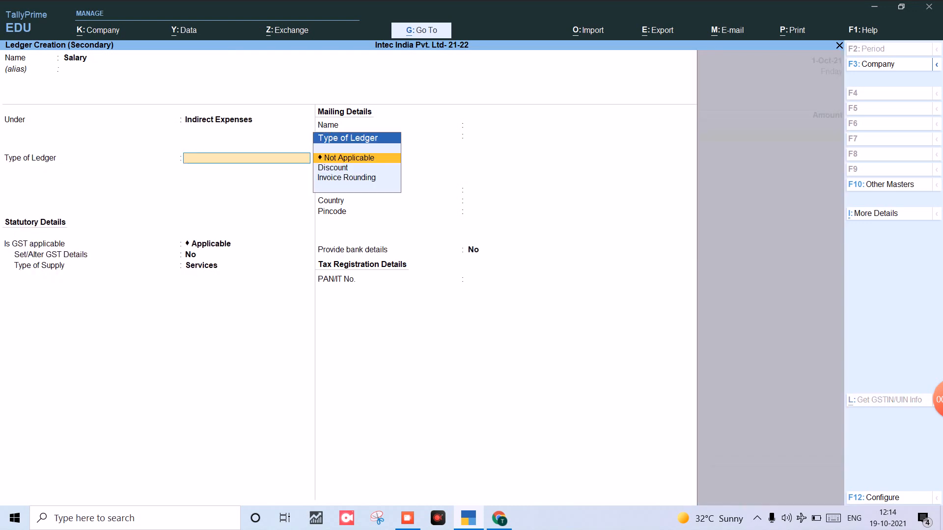
pyautogui.hotkey('ctrl', 'a')
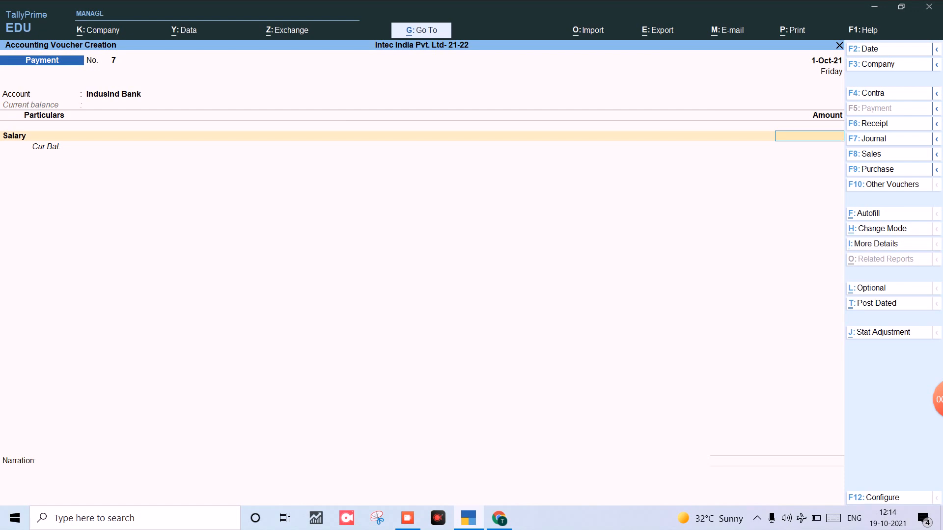
# - Alter the Salary ledger from the Particulars line, setting its type of ledger to Not Applicable, and save it
pyautogui.press('BackSpace')
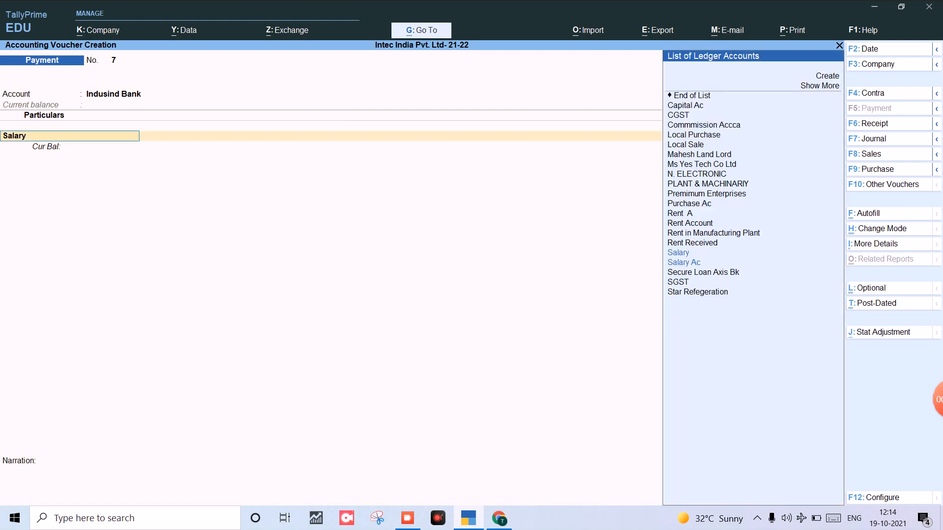
pyautogui.hotkey('ctrl', 'Return')
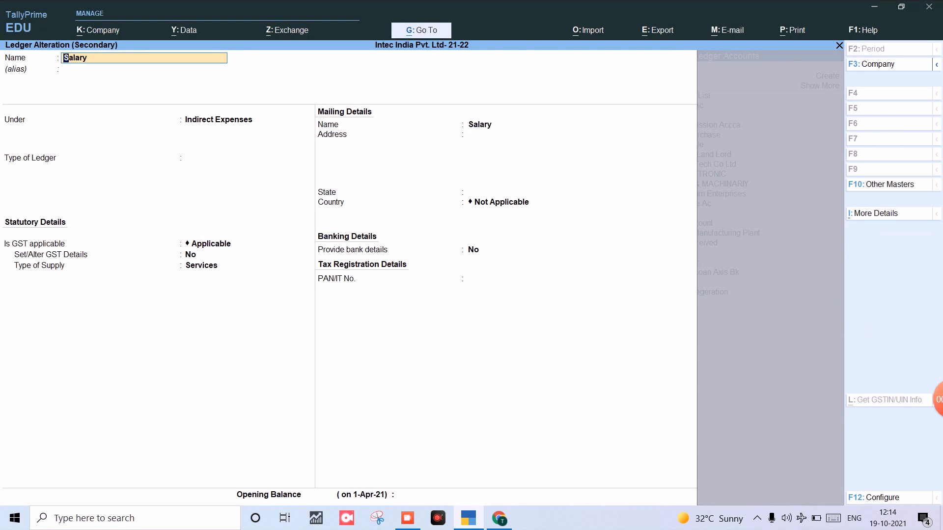
pyautogui.press('Return')
pyautogui.press('Return')
pyautogui.press('Return')
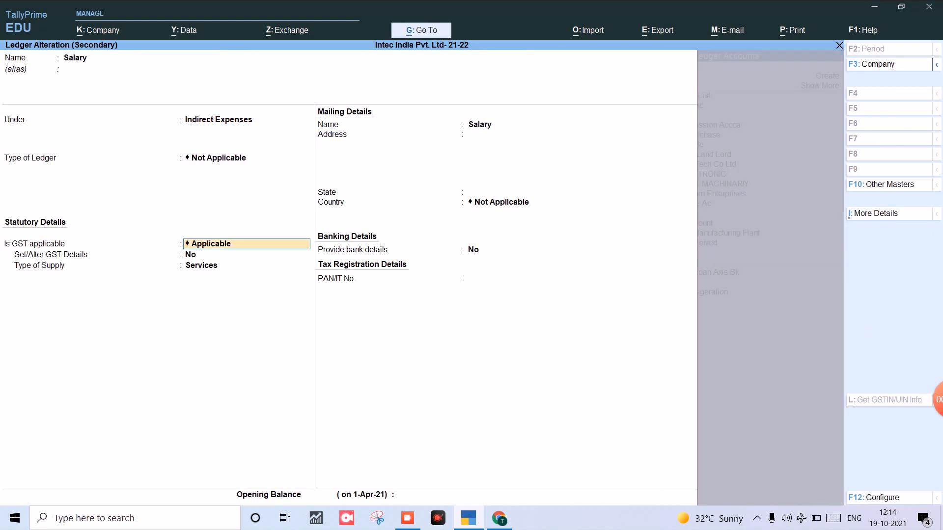
pyautogui.hotkey('ctrl', 'a')
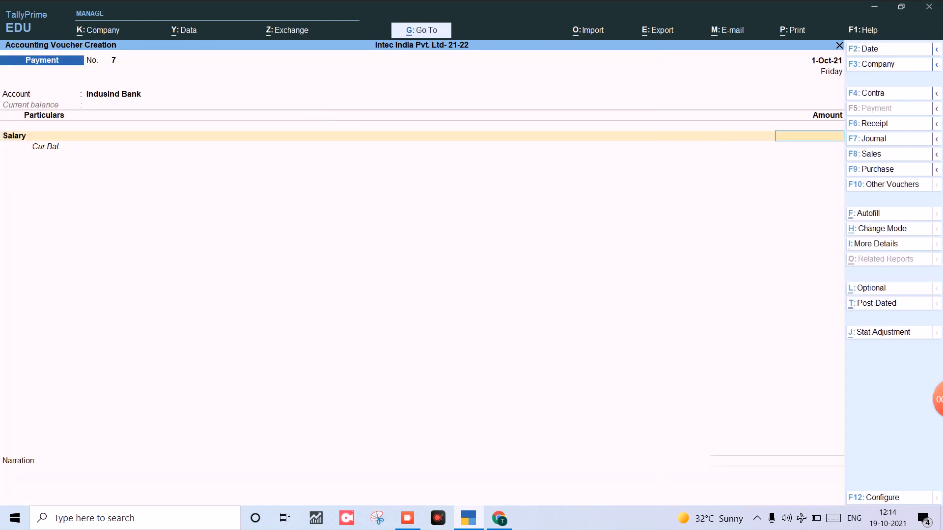
# - Enter 5000 as the amount of the Salary line
pyautogui.write('5000')
pyautogui.press('Return')
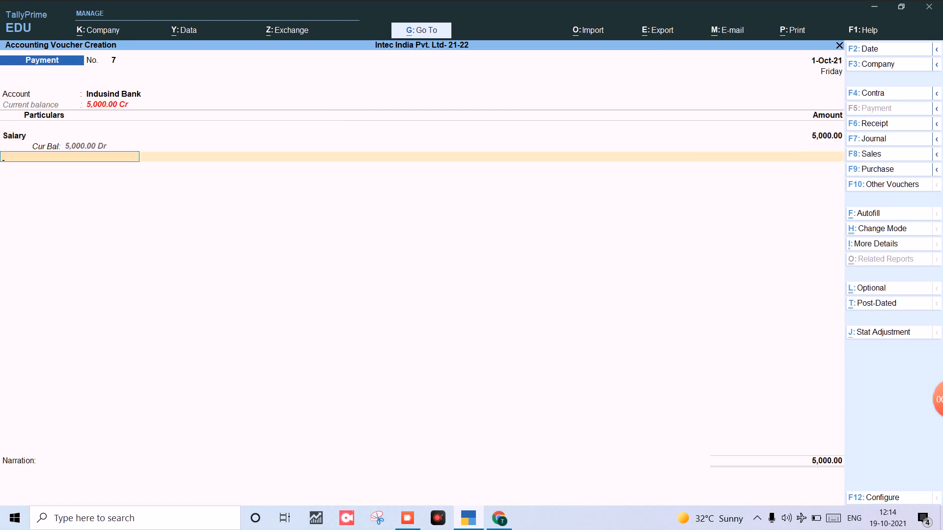
# - Alter the Indusind Bank ledger from the voucher's Account field, giving it an opening balance of 500000, and save it
pyautogui.press('BackSpace')
pyautogui.press('BackSpace')
pyautogui.press('BackSpace')
pyautogui.press('BackSpace')
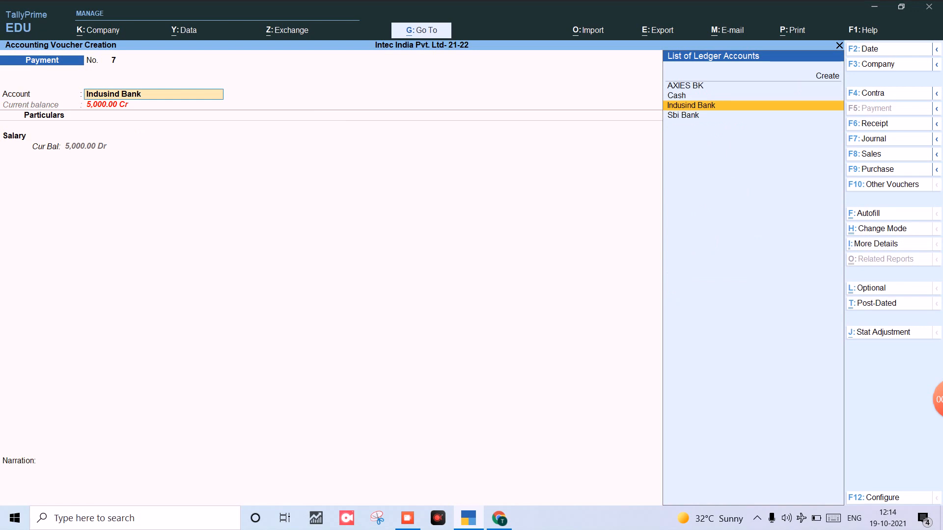
pyautogui.hotkey('ctrl', 'Return')
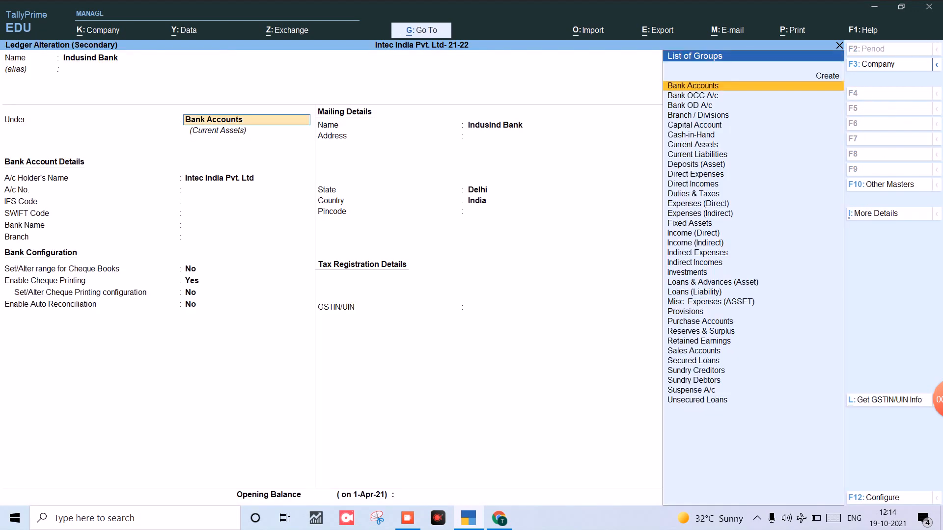
pyautogui.press('Return')
pyautogui.press('Return')
pyautogui.press('Return')
pyautogui.press('Return')
pyautogui.press('Return')
pyautogui.press('Return')
pyautogui.press('Return')
pyautogui.press('Return')
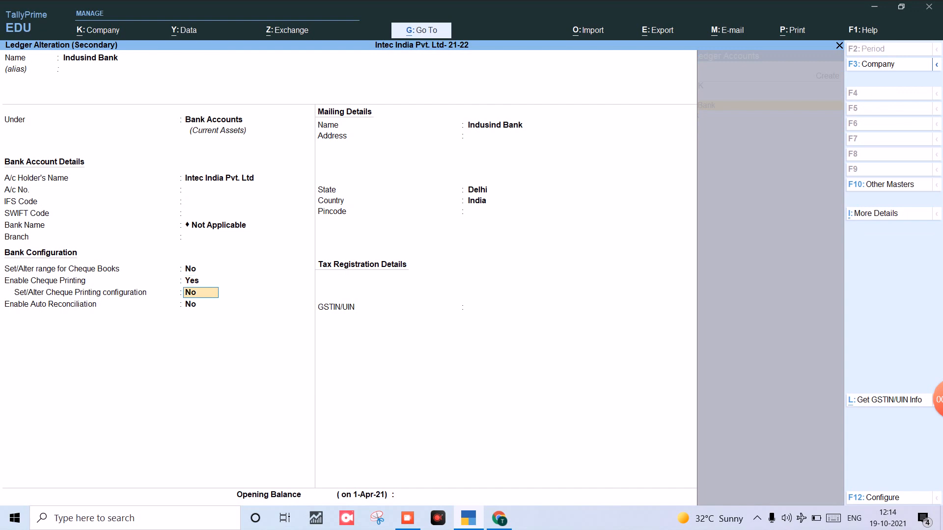
pyautogui.press('Return')
pyautogui.press('Return')
pyautogui.press('Return')
pyautogui.press('Return')
pyautogui.press('Return')
pyautogui.press('Return')
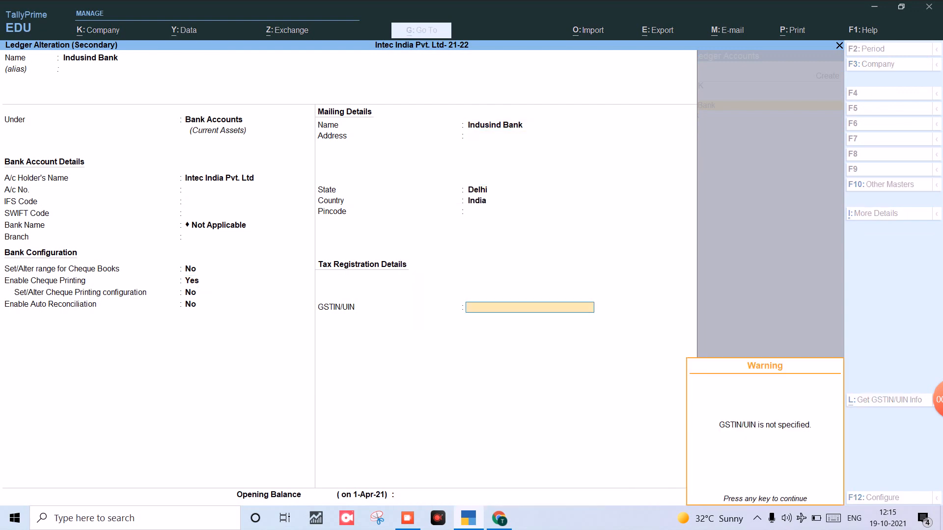
pyautogui.press('Return')
pyautogui.write('500000')
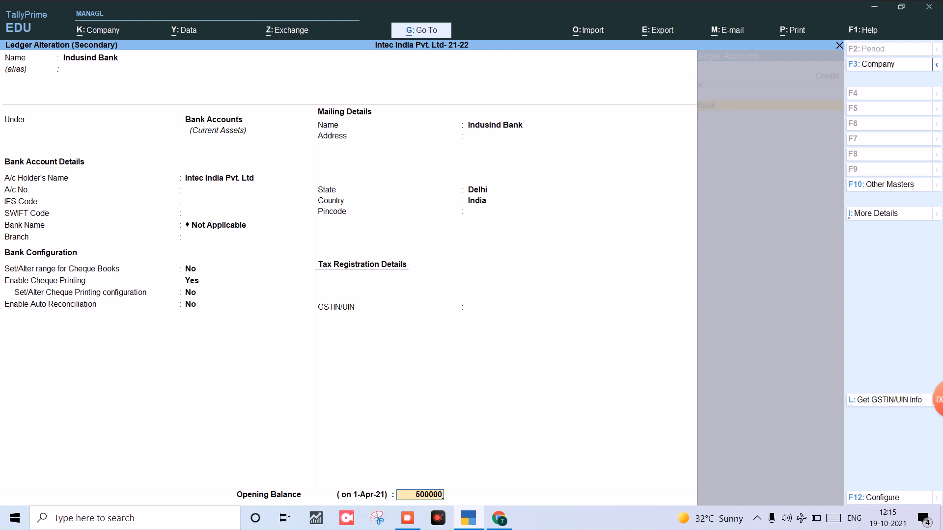
pyautogui.press('Return')
pyautogui.press('Return')
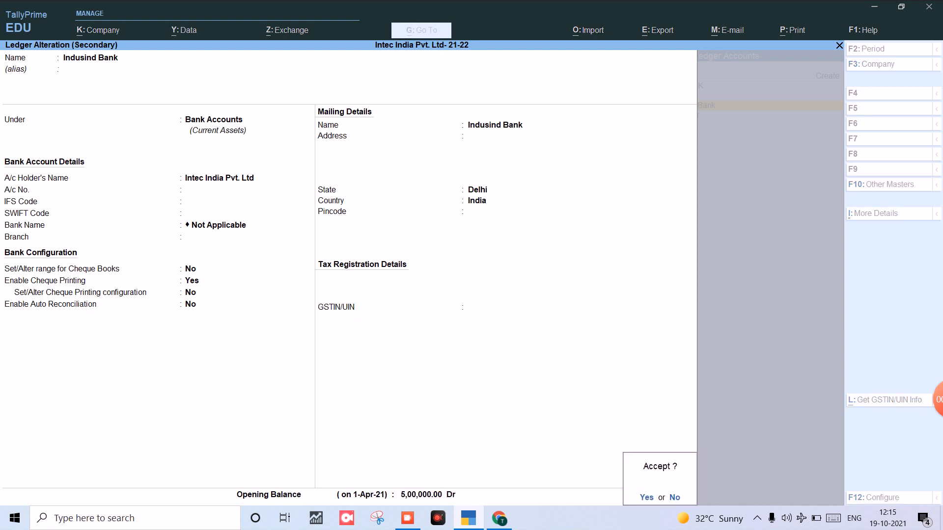
pyautogui.press('Return')
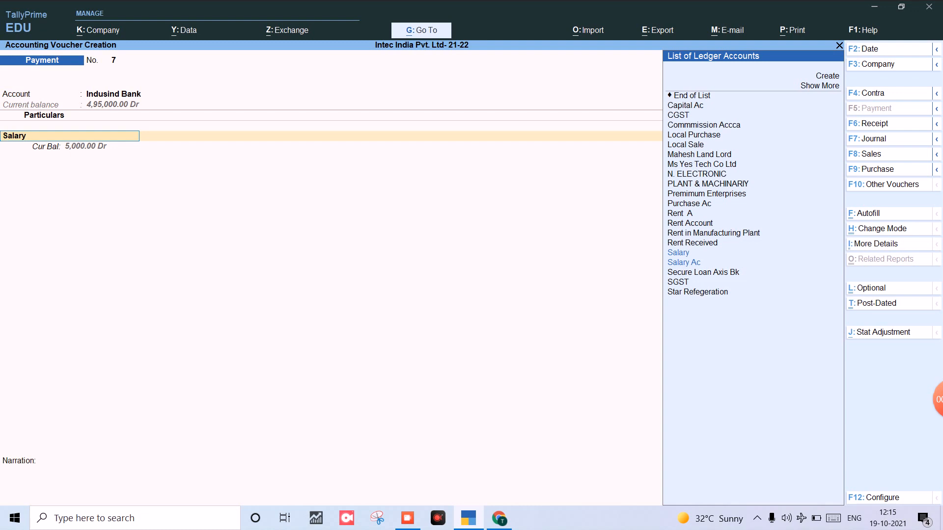
# - Keep the Salary entry, allocate the payment as a Cheque dated 1-Oct-21 without an instrument number, and return to the voucher's narration
pyautogui.press('Return')
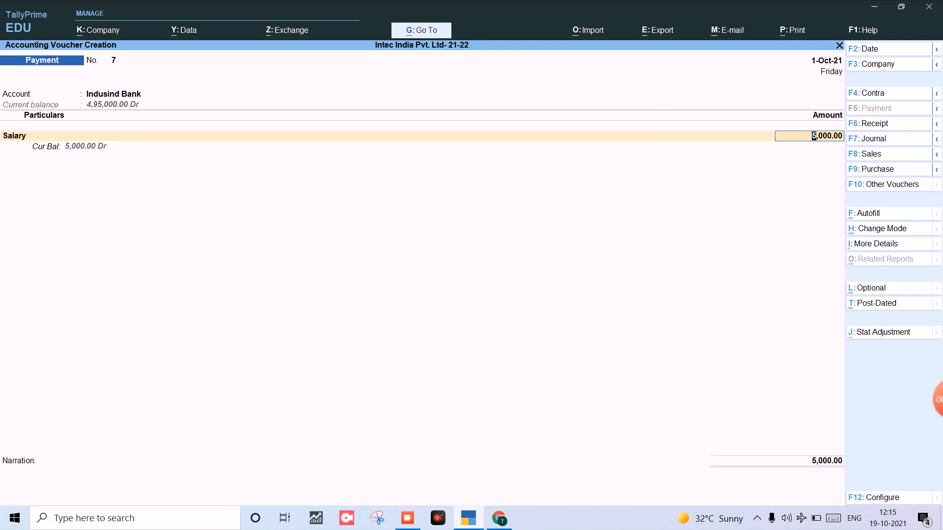
pyautogui.press('Return')
pyautogui.press('Return')
pyautogui.press('Return')
pyautogui.press('Return')
pyautogui.press('Return')
pyautogui.press('Return')
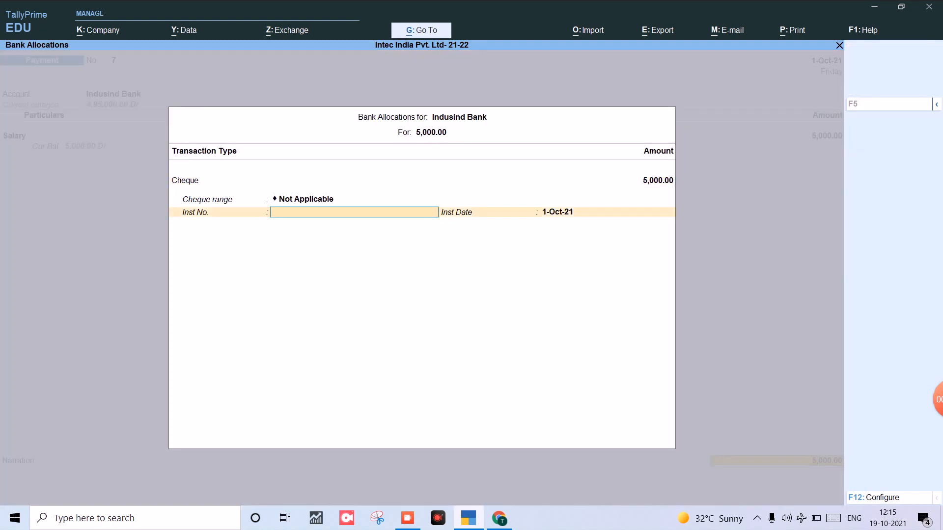
pyautogui.press('Return')
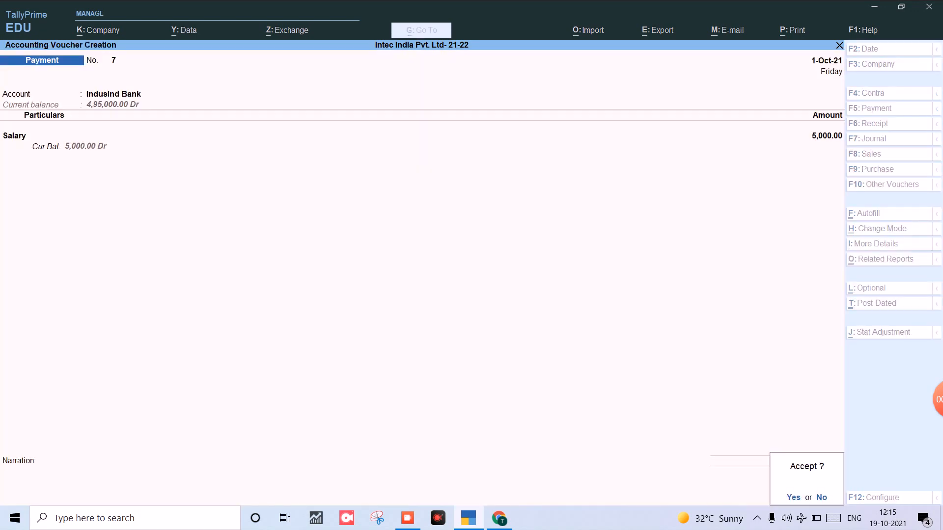
pyautogui.press('Escape')
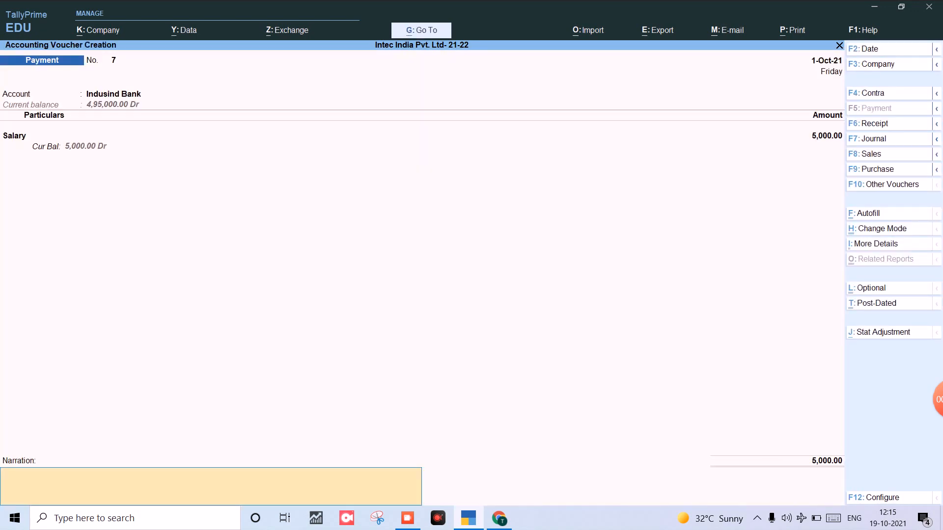
# - Keep Indusind Bank's Cheque allocation for the salary payment and save the voucher without a narration
pyautogui.press('Up')
pyautogui.press('Up')
pyautogui.press('Down')
pyautogui.press('Return')
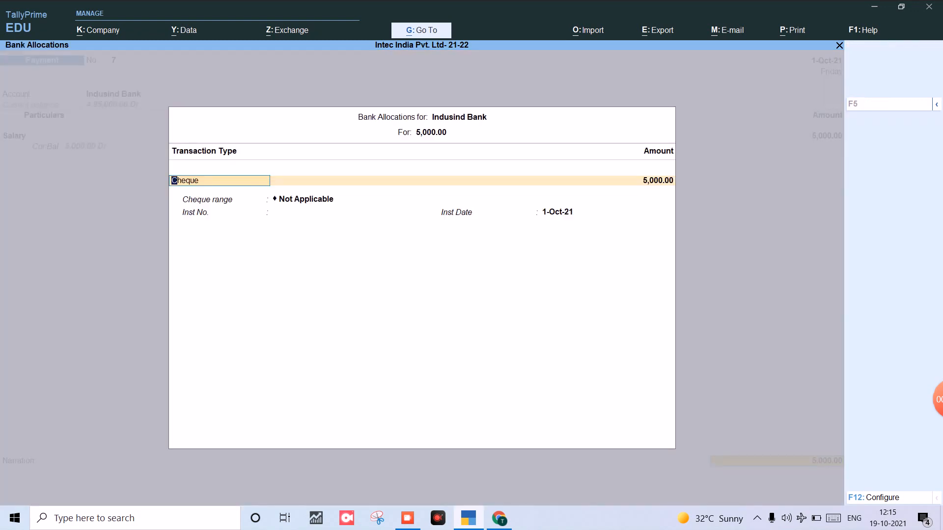
pyautogui.press('Return')
pyautogui.press('Return')
pyautogui.press('Return')
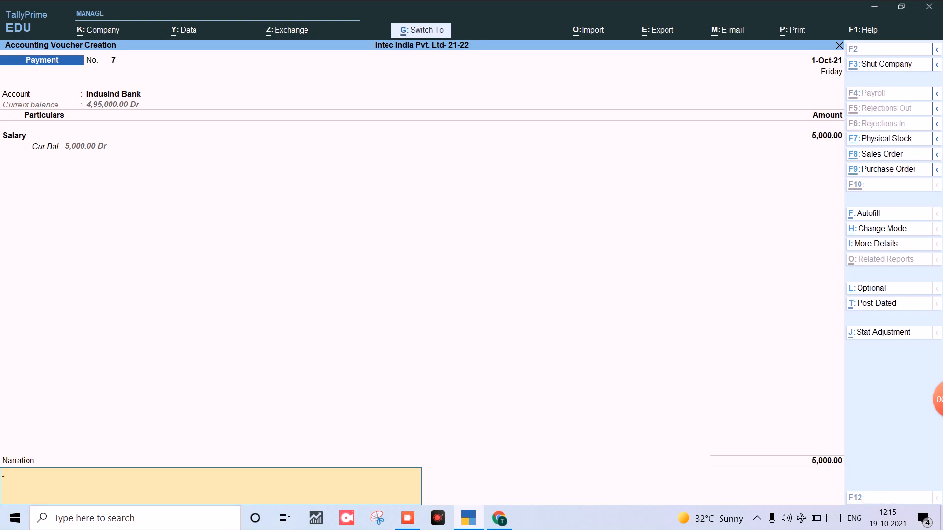
pyautogui.press('Return')
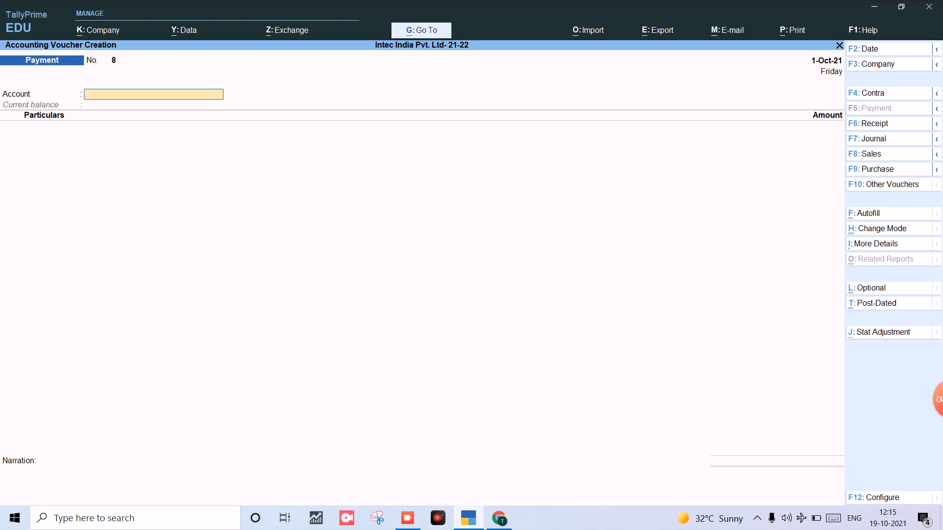
# - Choose Cash as the paying account of the new payment voucher
pyautogui.write('Ca')
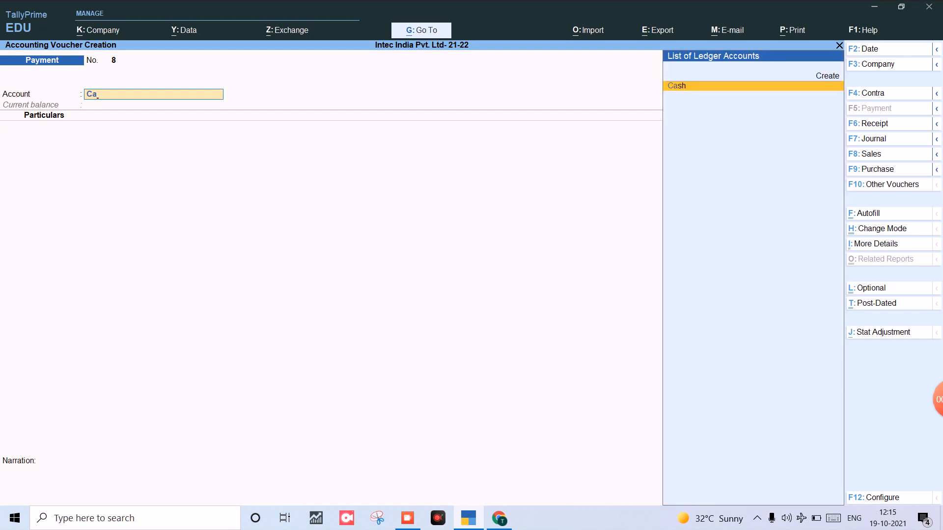
pyautogui.press('Return')
pyautogui.press('BackSpace')
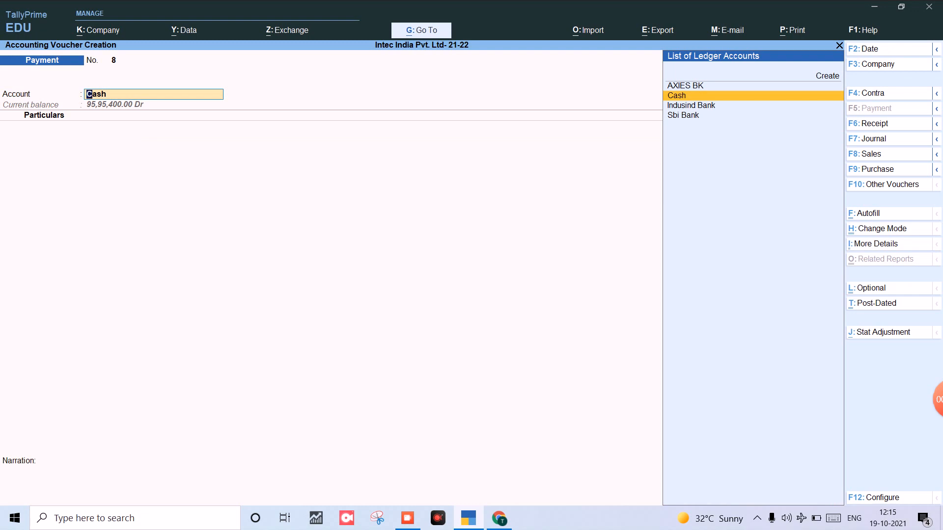
pyautogui.press('ctrl')
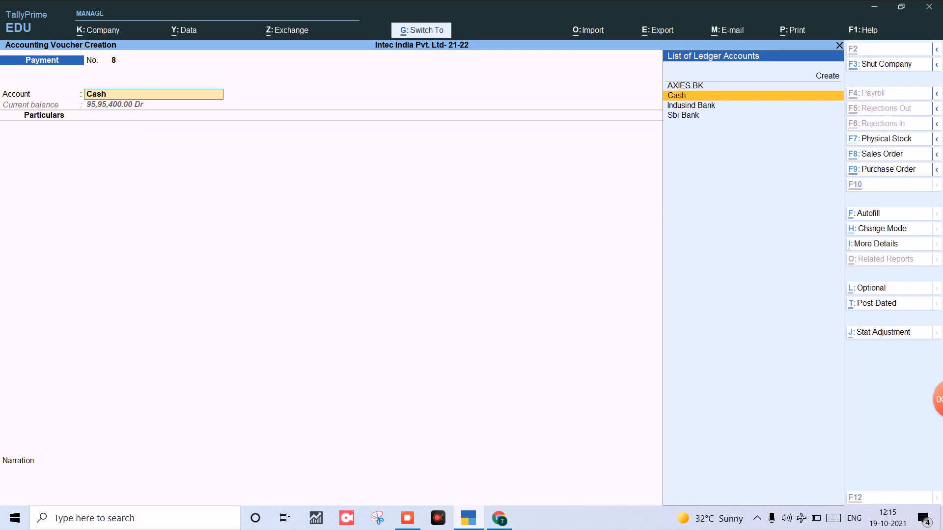
pyautogui.hotkey('ctrl', 'Return')
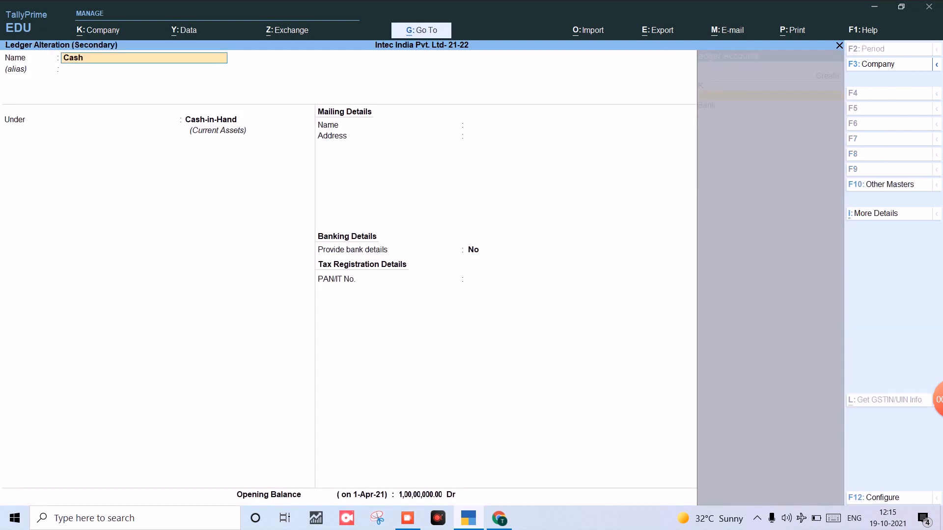
pyautogui.click(144, 69)
pyautogui.press('Return')
pyautogui.press('Return')
pyautogui.press('Return')
pyautogui.press('Return')
pyautogui.press('Return')
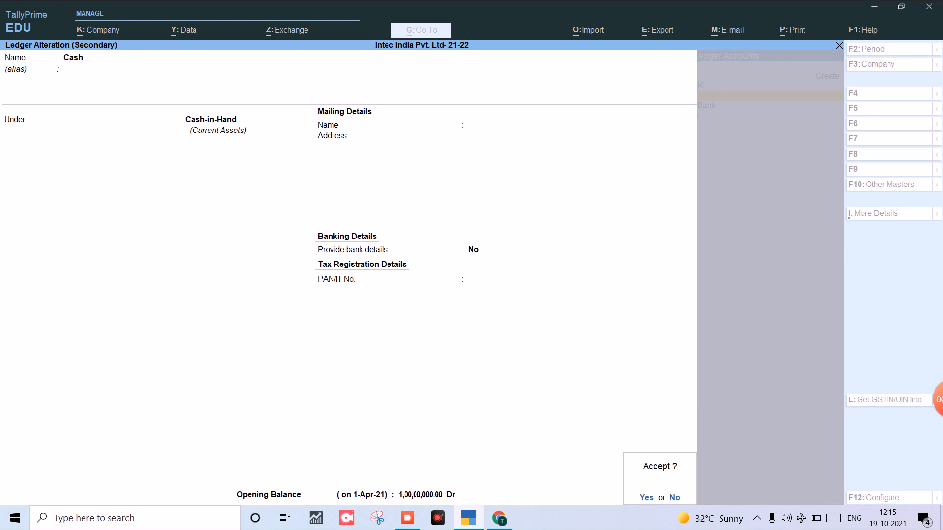
pyautogui.press('Return')
pyautogui.click(154, 93)
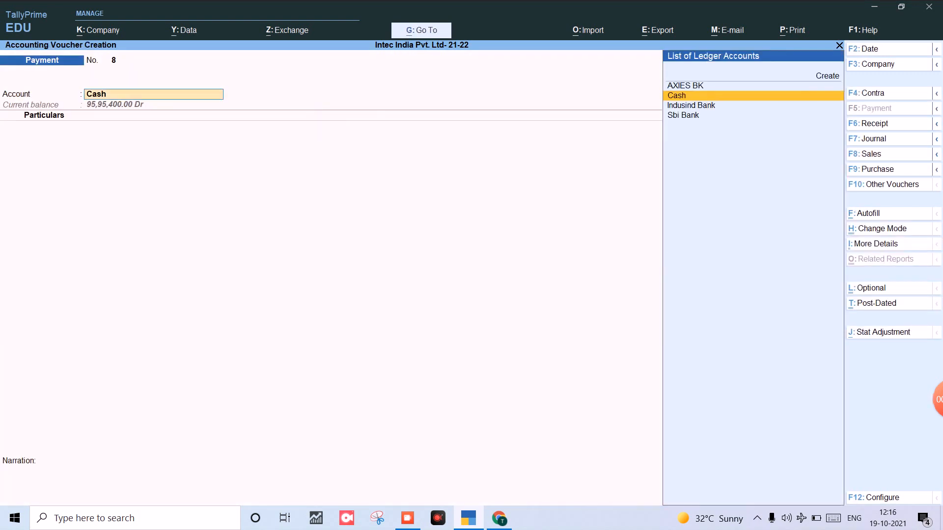
pyautogui.hotkey('ctrl', 'Return')
pyautogui.press('Return')
pyautogui.press('Return')
pyautogui.press('Return')
pyautogui.press('Return')
pyautogui.press('Return')
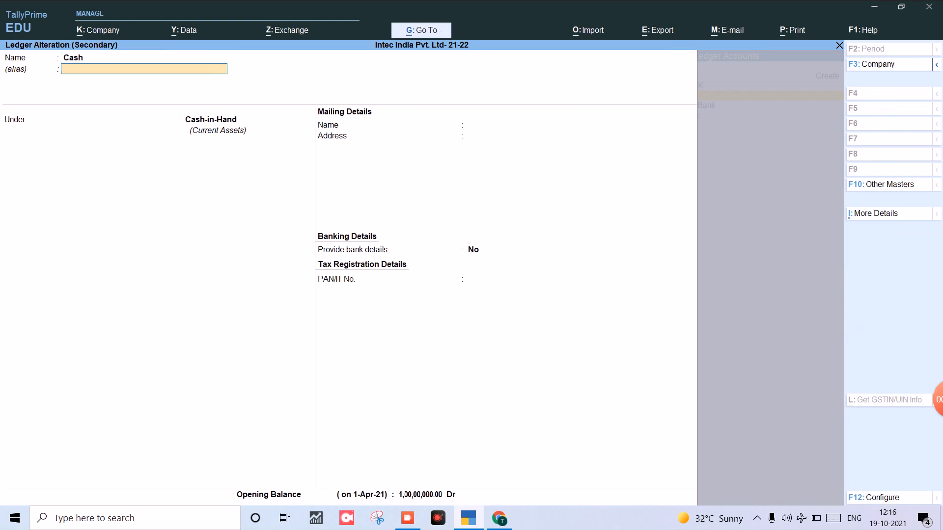
pyautogui.press('Return')
pyautogui.press('Return')
pyautogui.press('Return')
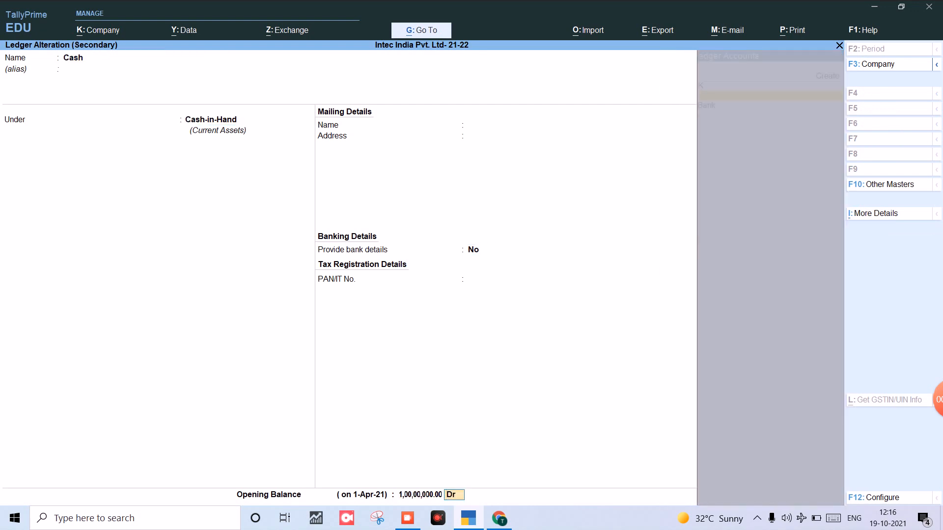
pyautogui.write('c')
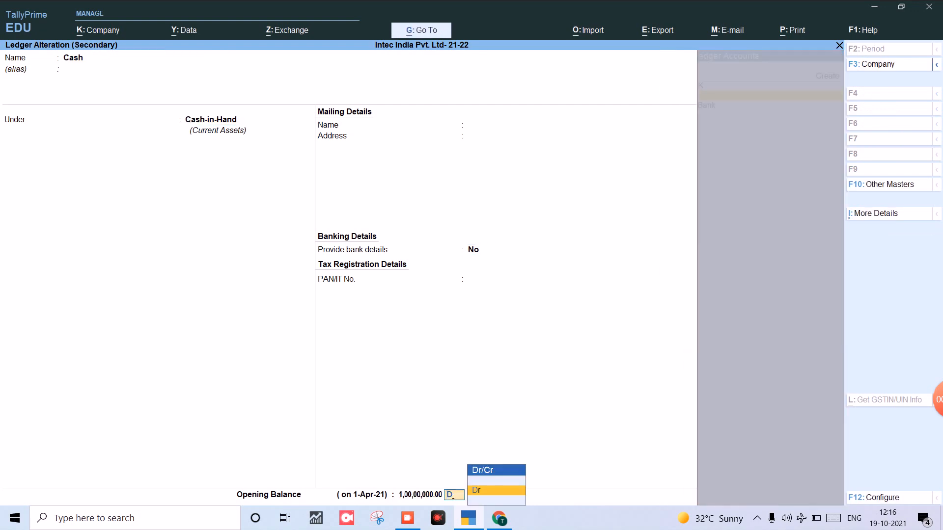
pyautogui.press('BackSpace')
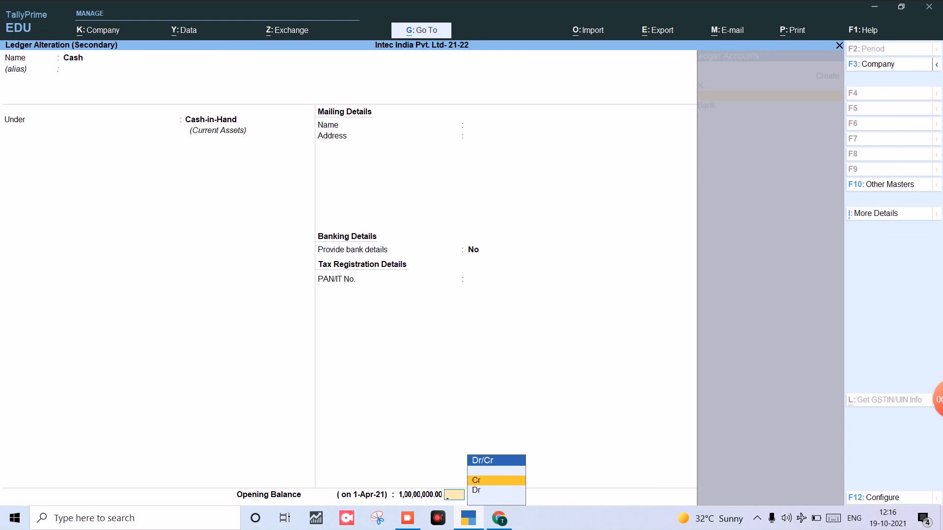
pyautogui.press('Return')
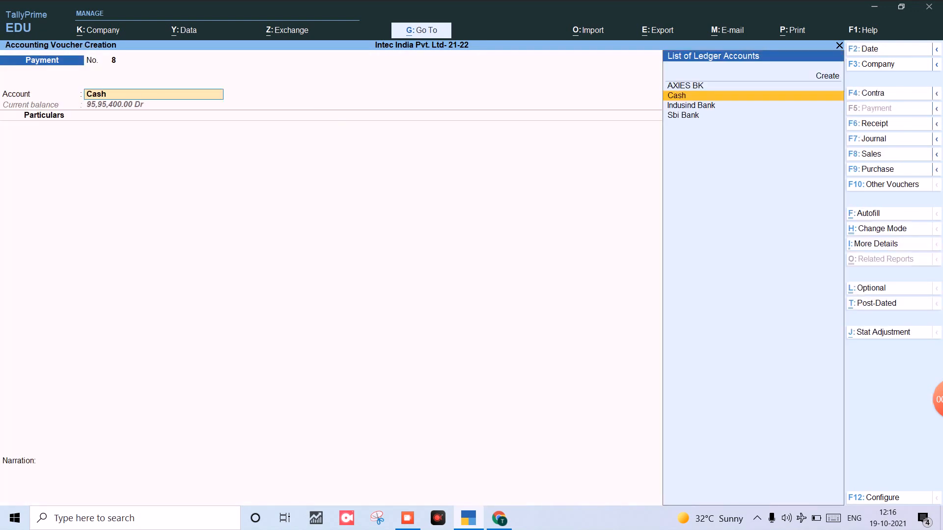
# - Alter the Cash ledger from the voucher's Account field, setting its opening balance to 500000, and save it
pyautogui.press('ctrl')
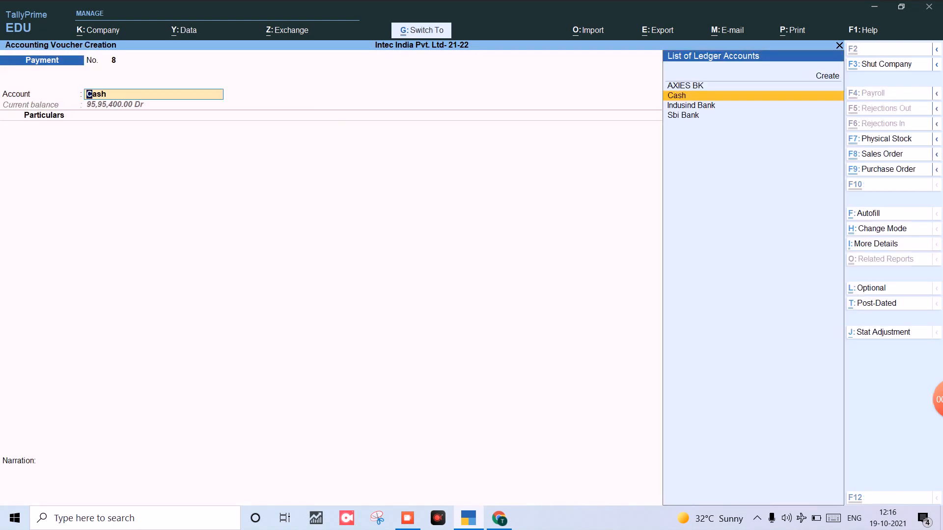
pyautogui.hotkey('ctrl', 'Return')
pyautogui.press('Return')
pyautogui.press('Return')
pyautogui.press('Return')
pyautogui.press('Return')
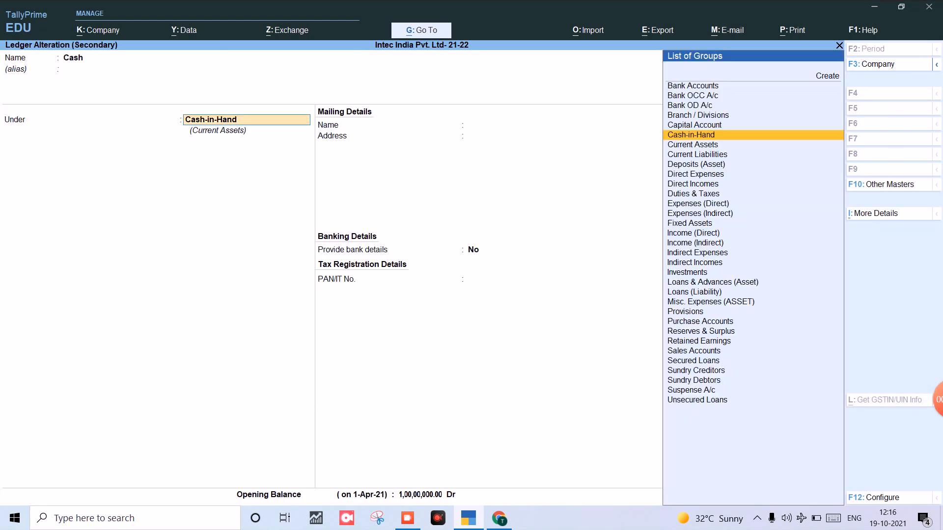
pyautogui.hotkey('shift', 'Tab')
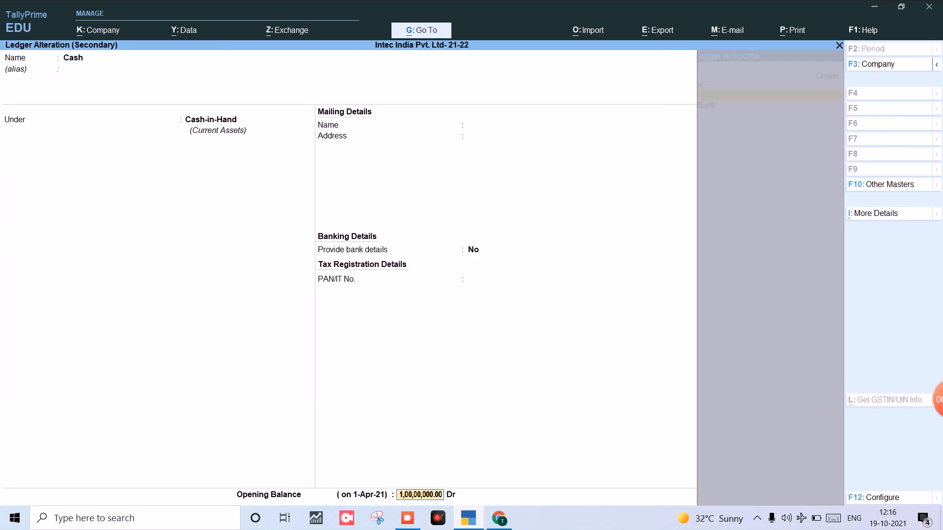
pyautogui.write('500000')
pyautogui.press('Return')
pyautogui.press('ctrl')
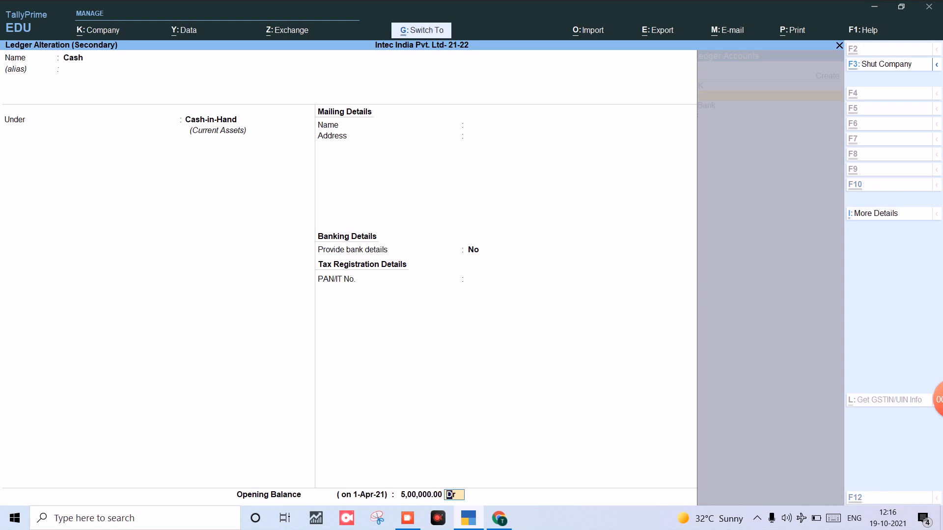
pyautogui.hotkey('ctrl', 'a')
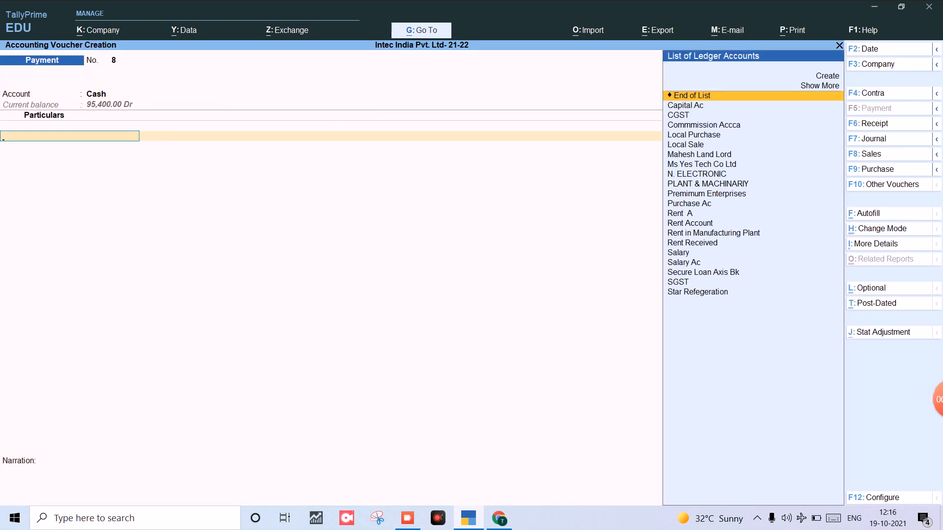
pyautogui.press('Return')
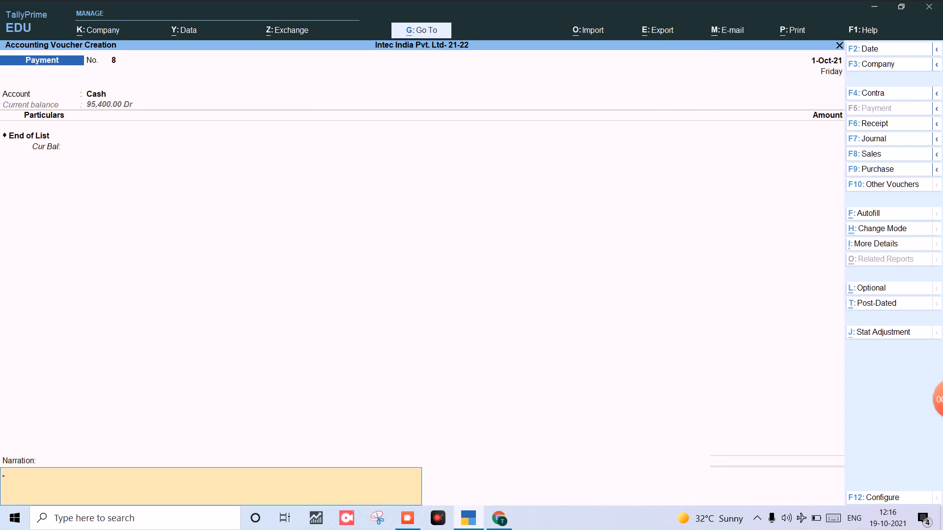
pyautogui.press('BackSpace')
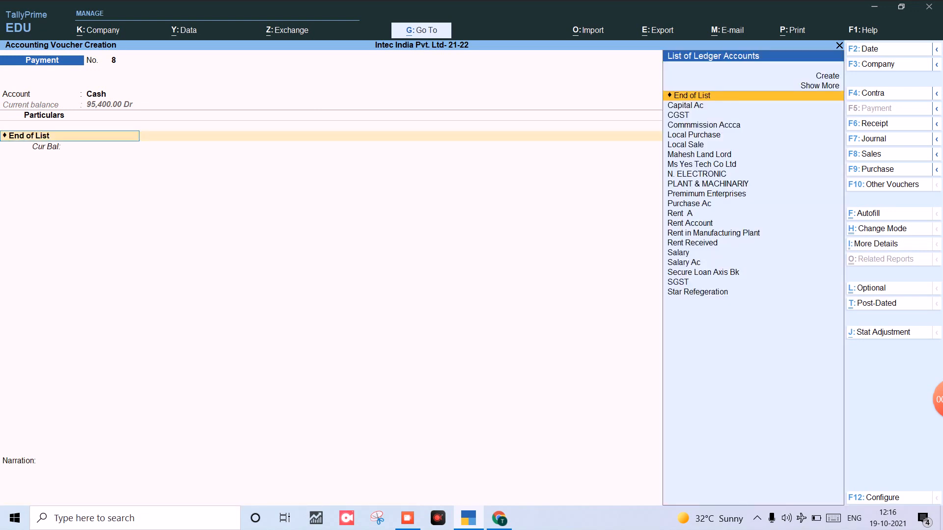
pyautogui.hotkey('alt', 'c')
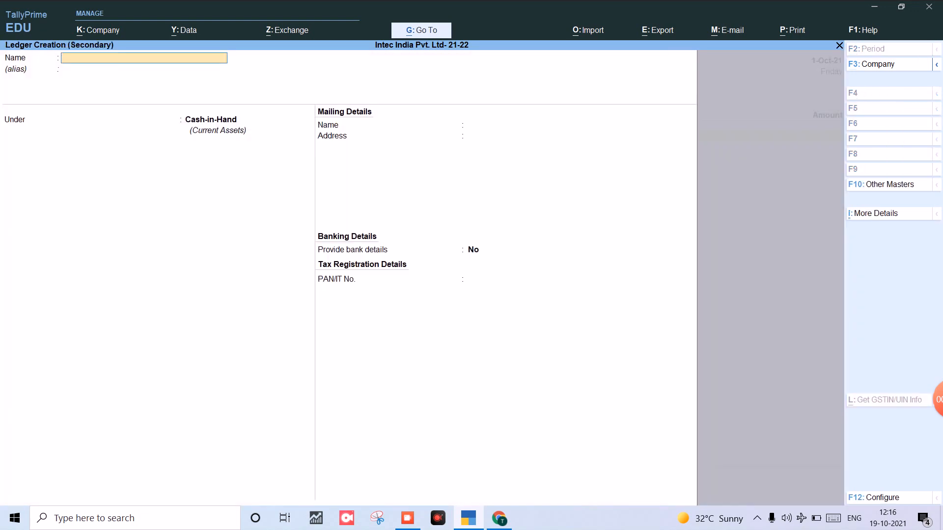
pyautogui.press('Escape')
pyautogui.press('y')
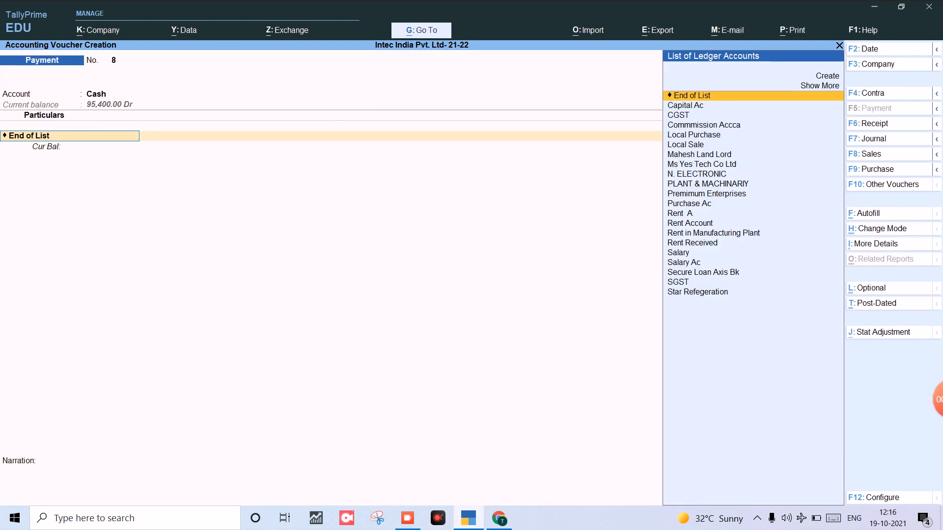
# - Create a ledger named Rent under Indirect Expenses from the voucher's Particulars line and save it
pyautogui.hotkey('alt', 'c')
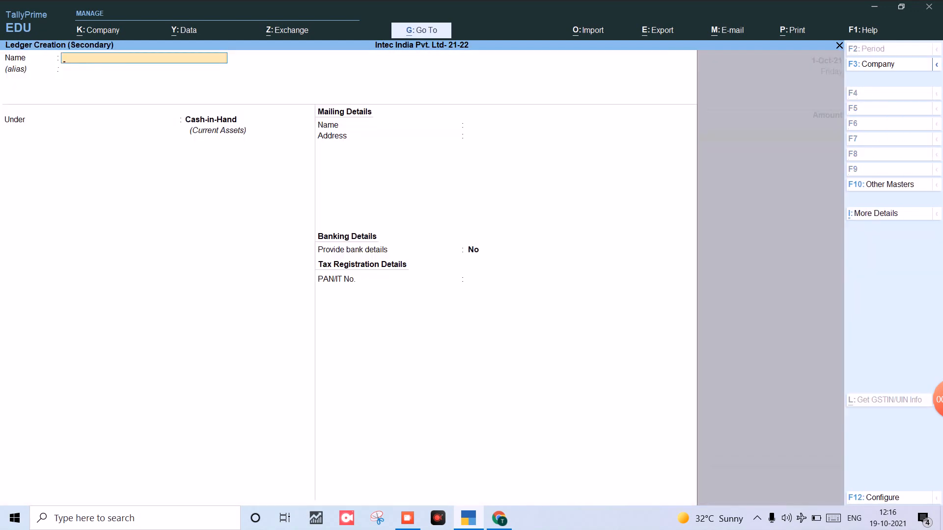
pyautogui.write('Rent')
pyautogui.press('Return')
pyautogui.press('Return')
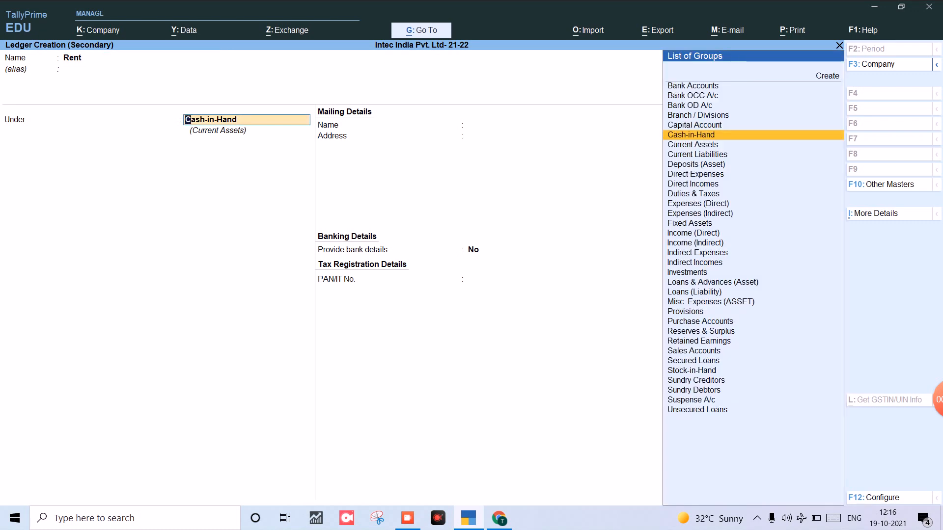
pyautogui.write('A')
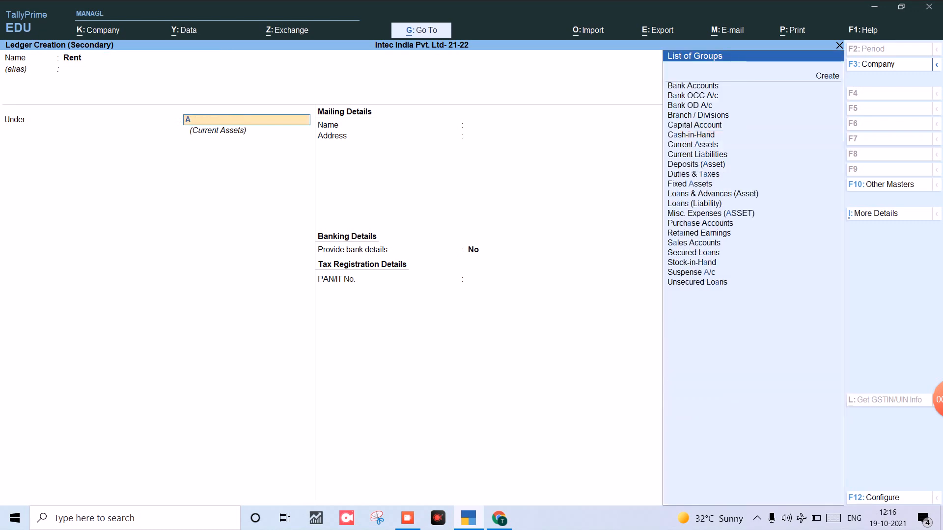
pyautogui.press('BackSpace')
pyautogui.write('Ei')
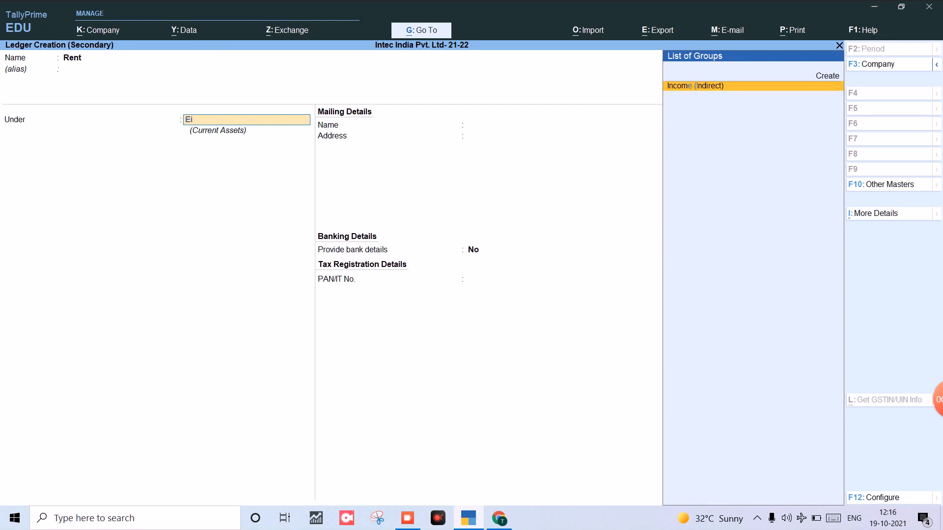
pyautogui.press('BackSpace')
pyautogui.press('BackSpace')
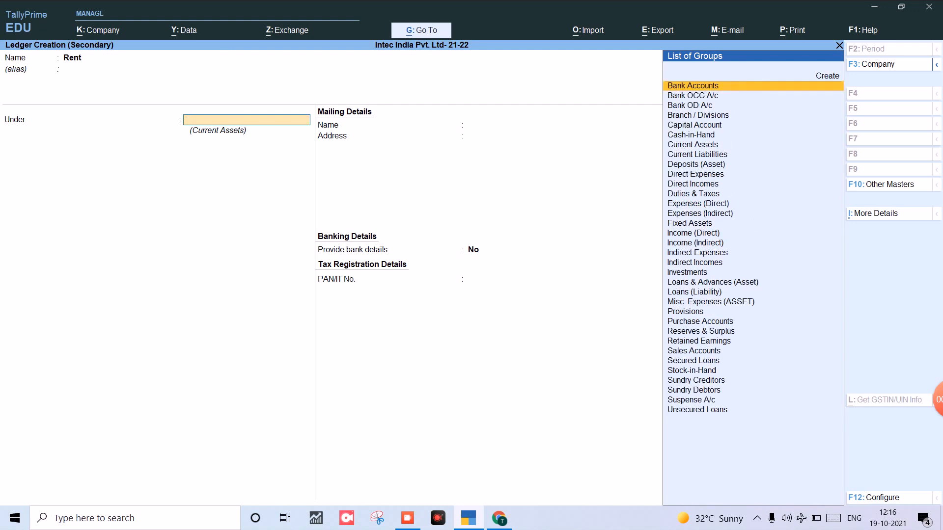
pyautogui.write('Ind')
pyautogui.press('Down')
pyautogui.press('Down')
pyautogui.press('Down')
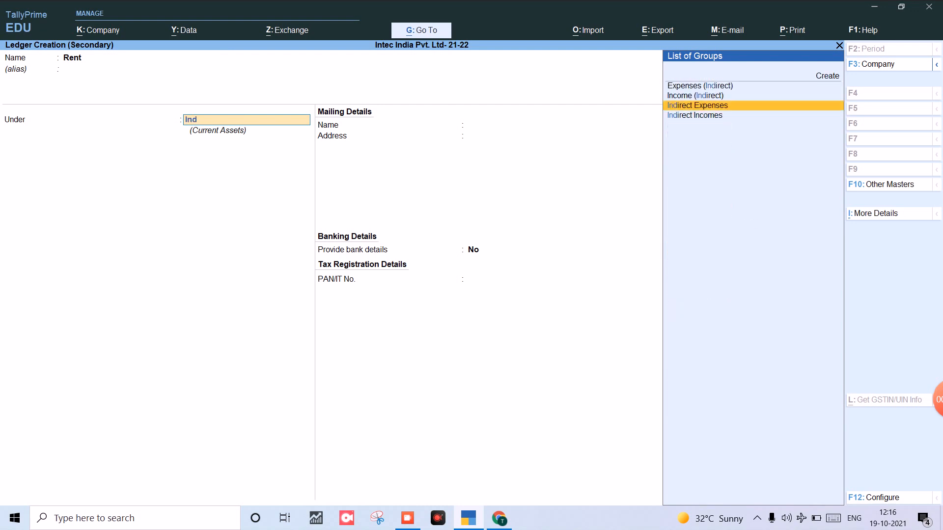
pyautogui.press('Up')
pyautogui.press('Return')
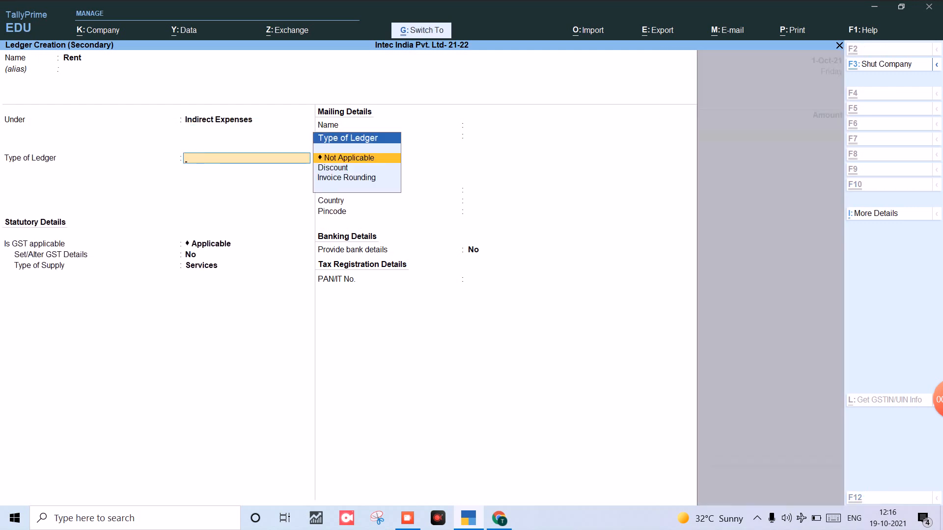
pyautogui.hotkey('ctrl', 'a')
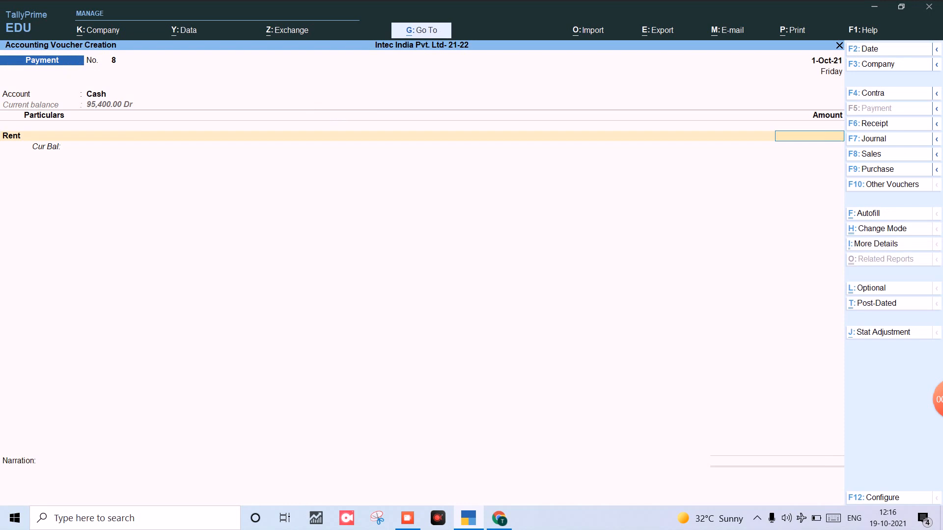
# - Set the Rent line's amount to 1200 and complete the voucher's entries without a narration
pyautogui.write('1200')
pyautogui.press('Return')
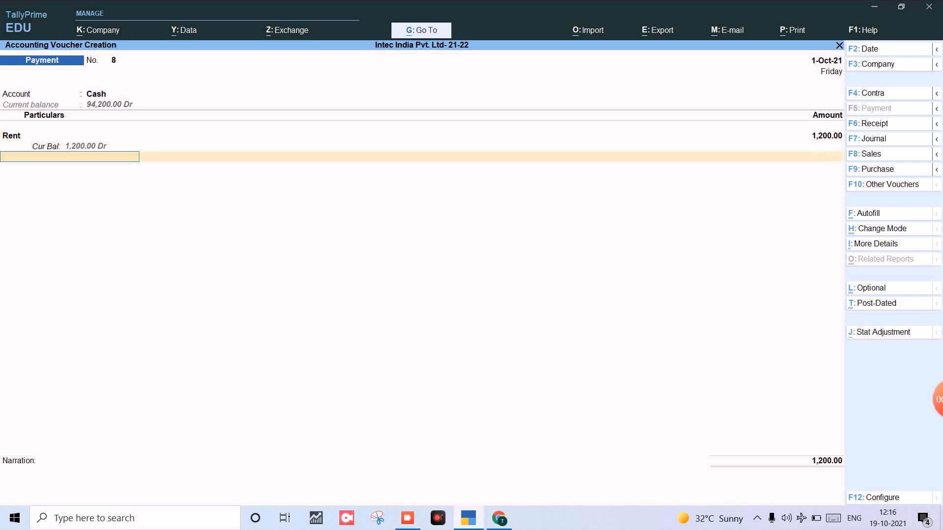
pyautogui.press('BackSpace')
pyautogui.write('10')
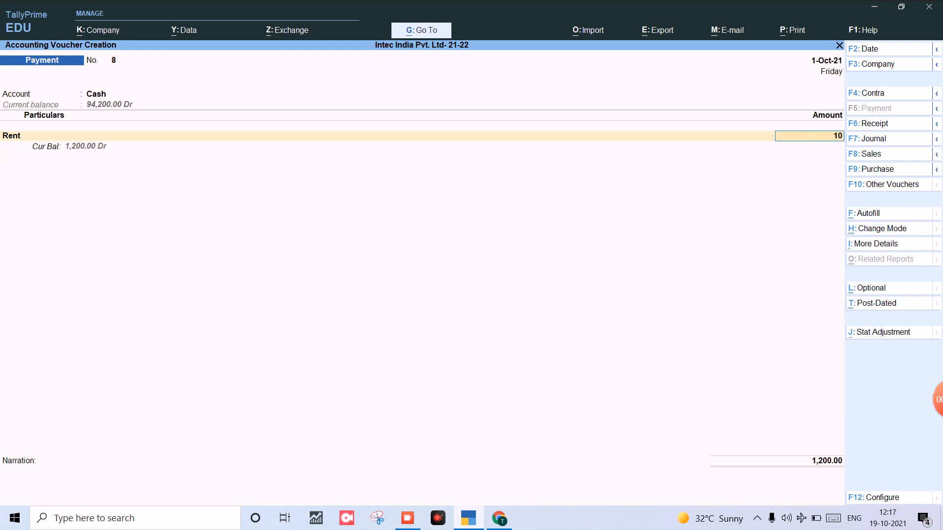
pyautogui.write('000')
pyautogui.press('Return')
pyautogui.press('BackSpace')
pyautogui.write('1200')
pyautogui.press('Return')
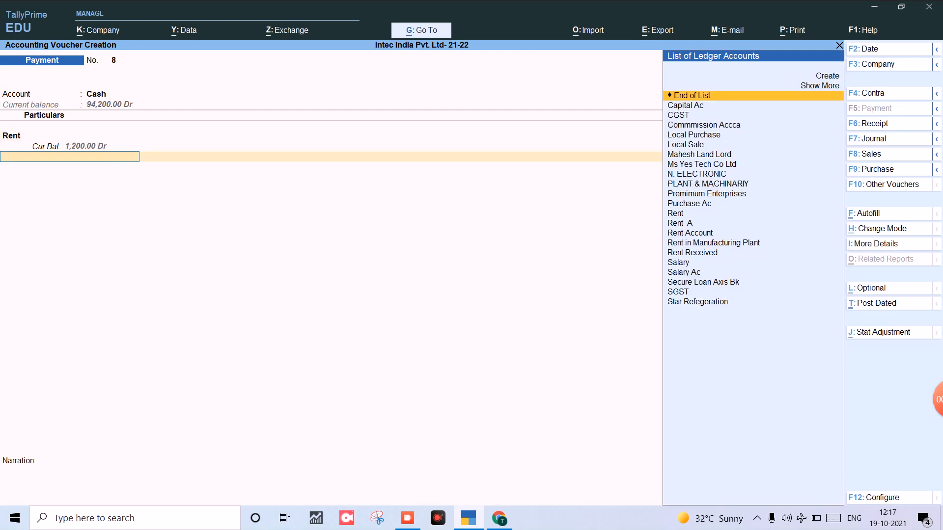
pyautogui.press('Return')
pyautogui.press('Return')
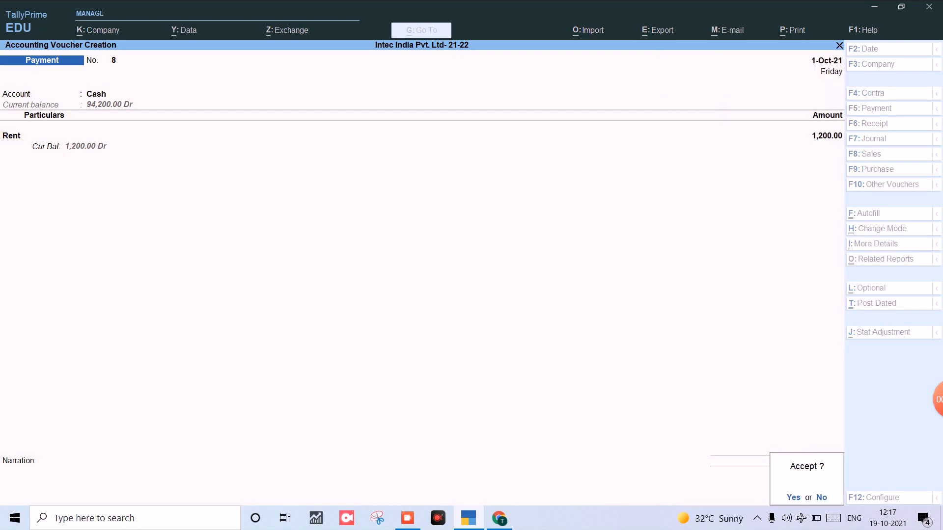
# - Accept the rent payment voucher and start a receipt voucher with Indusind Bank as its account
pyautogui.press('Return')
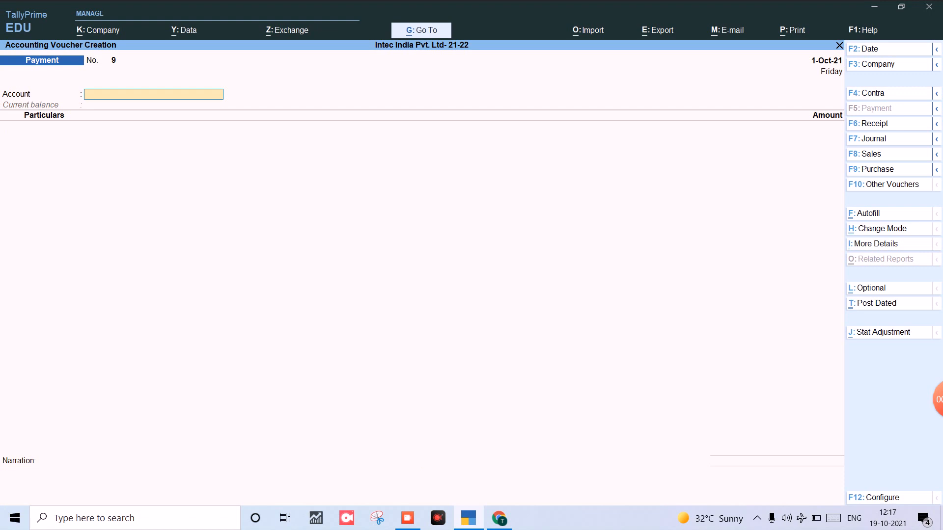
pyautogui.press('ctrl')
pyautogui.press('XF86TouchpadToggle')
pyautogui.press('XF86Fn_Esc')
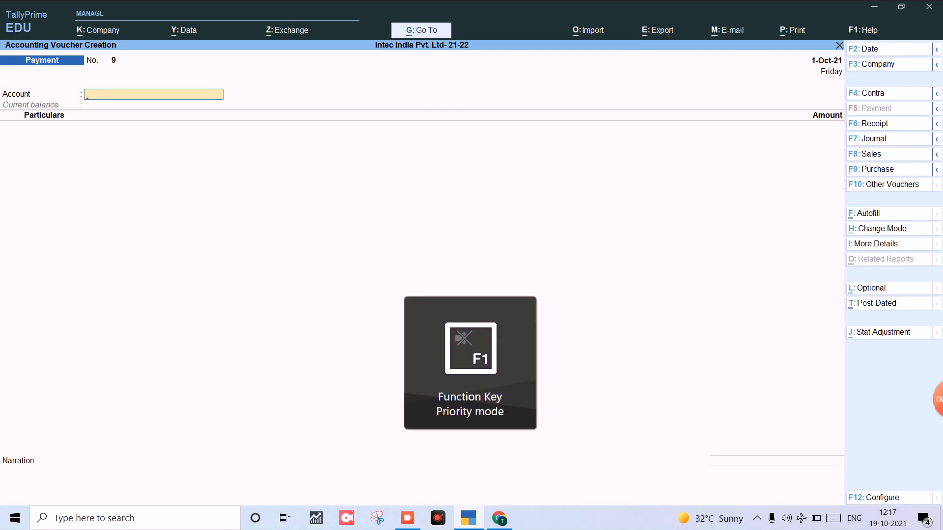
pyautogui.press('F6')
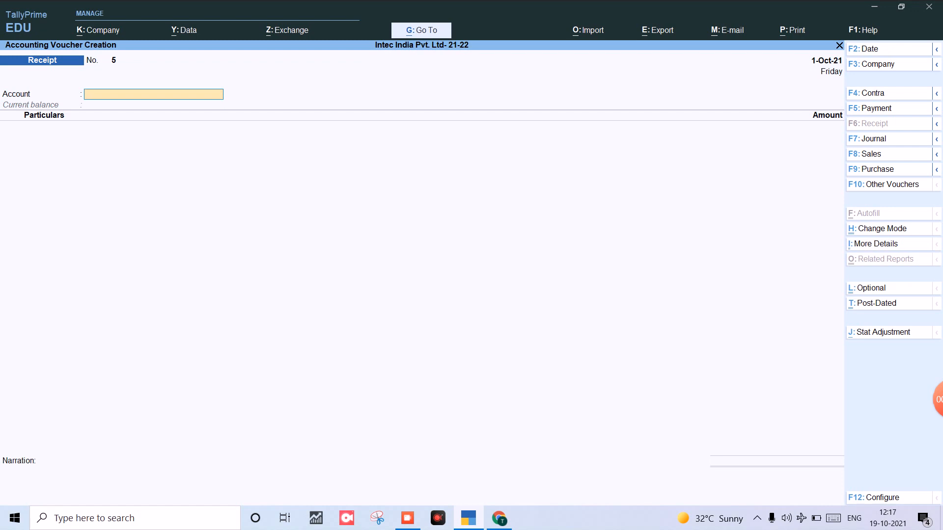
pyautogui.write('Si')
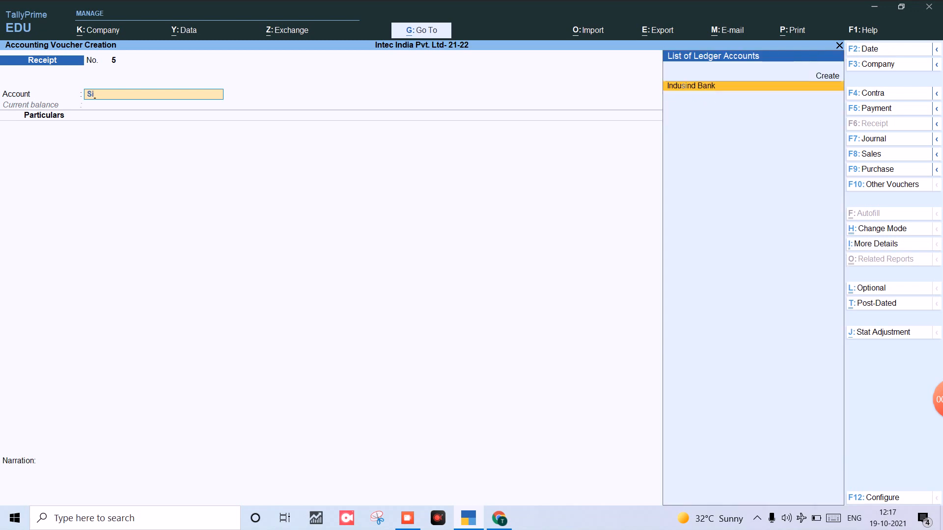
pyautogui.press('Return')
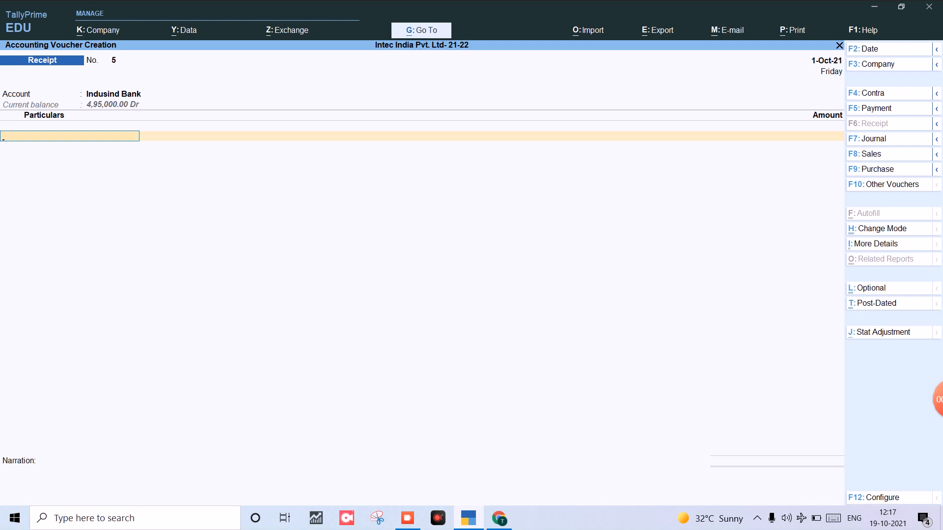
# - Start a new ledger named Balaji Traders from the receipt's Particulars line and group it under Sundry Debtors
pyautogui.hotkey('alt', 'c')
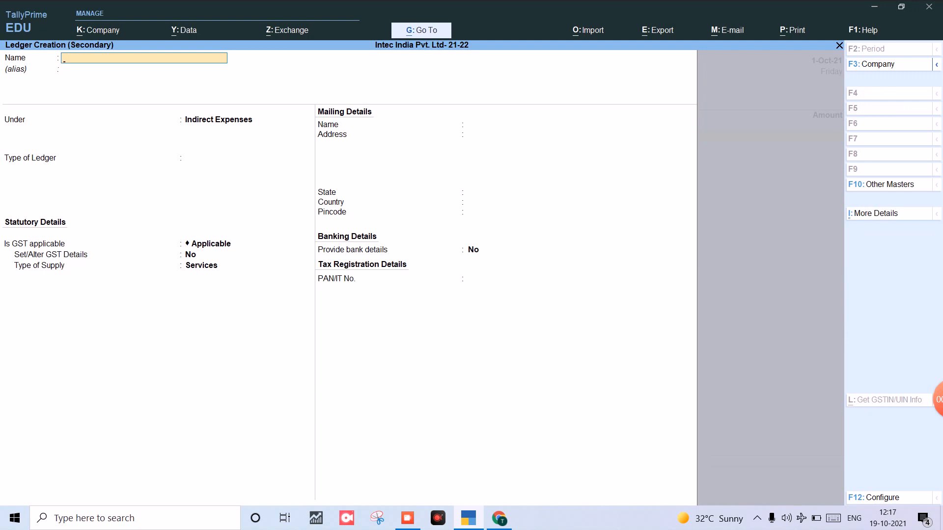
pyautogui.write('Balaji tra')
pyautogui.press('Return')
pyautogui.press('Return')
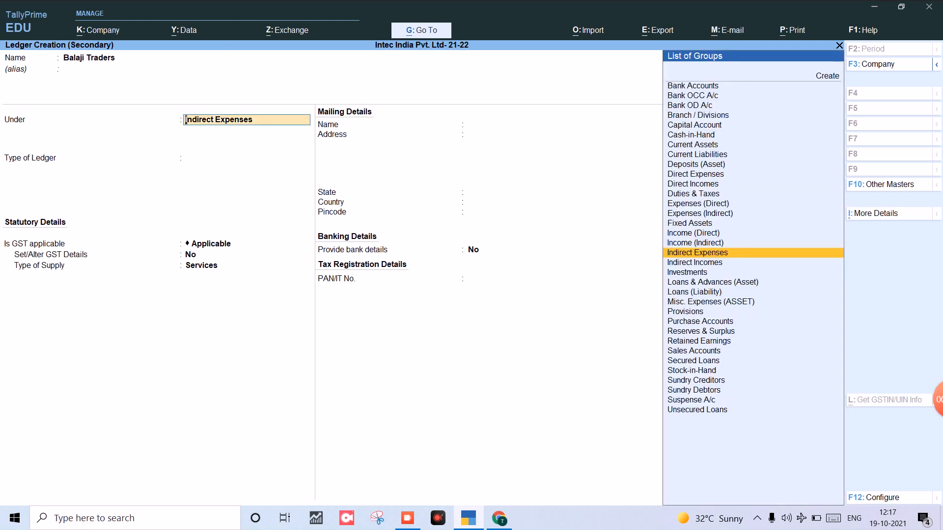
pyautogui.write('Su')
pyautogui.press('Down')
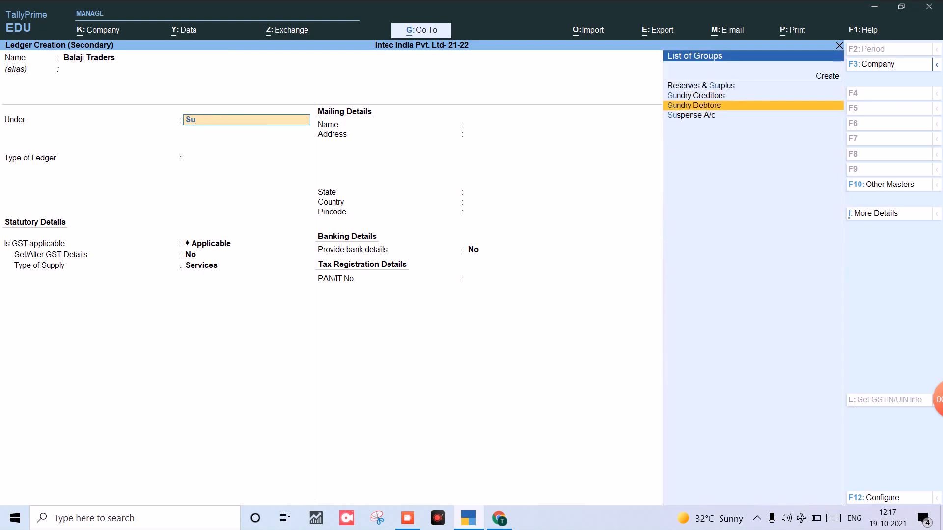
pyautogui.press('Return')
# - Keep the ledger's default bill-by-bill, mailing, banking and Regular registration details, leave the GSTIN blank, and save the ledger
pyautogui.press('Return')
pyautogui.press('Return')
pyautogui.press('Return')
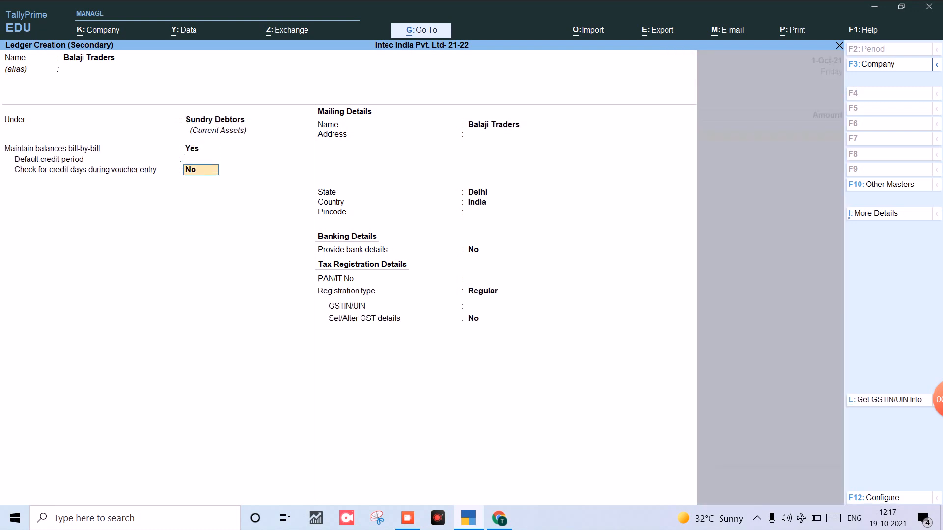
pyautogui.press('Return')
pyautogui.press('Return')
pyautogui.press('Return')
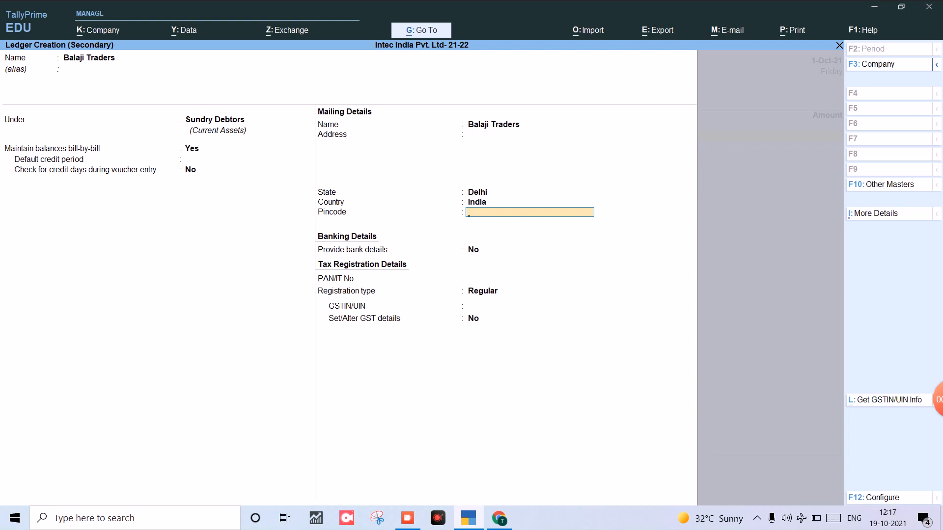
pyautogui.press('Return')
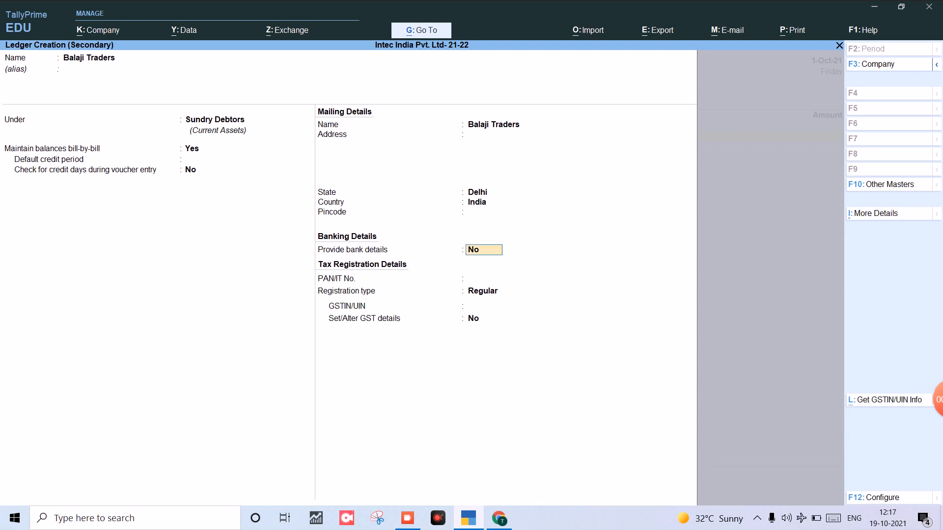
pyautogui.press('Return')
pyautogui.press('Return')
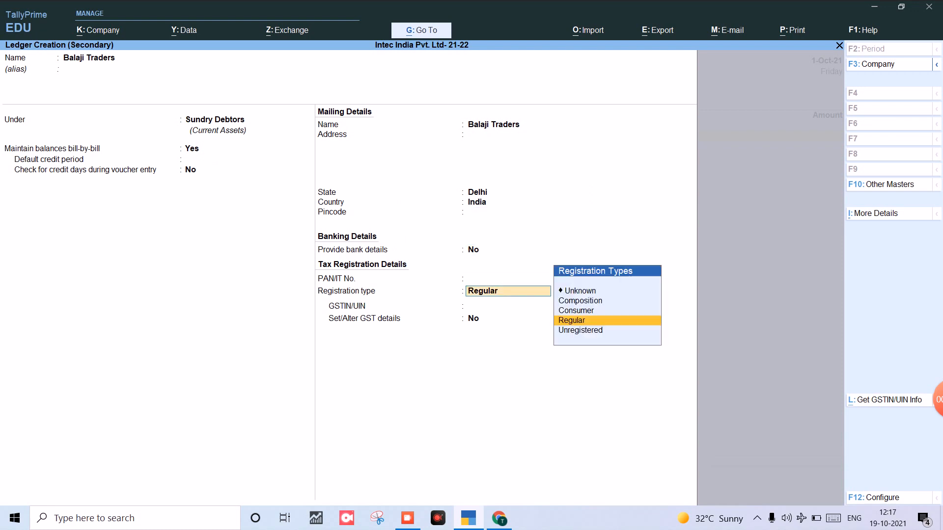
pyautogui.press('Return')
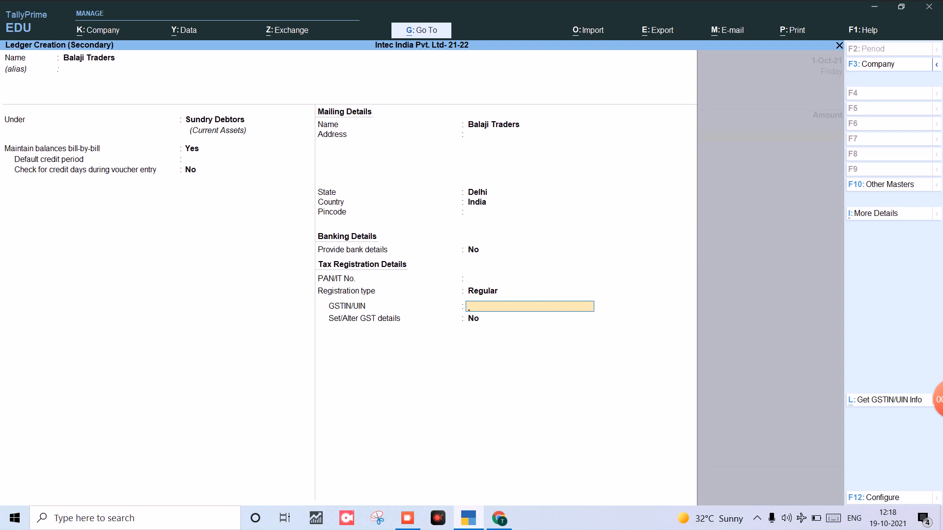
pyautogui.press('Return')
pyautogui.press('ctrl')
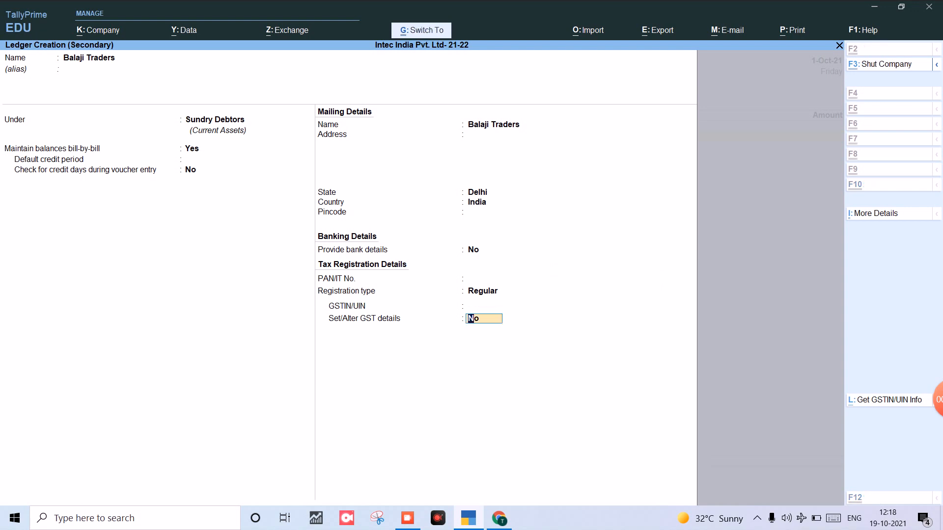
pyautogui.hotkey('ctrl', 'a')
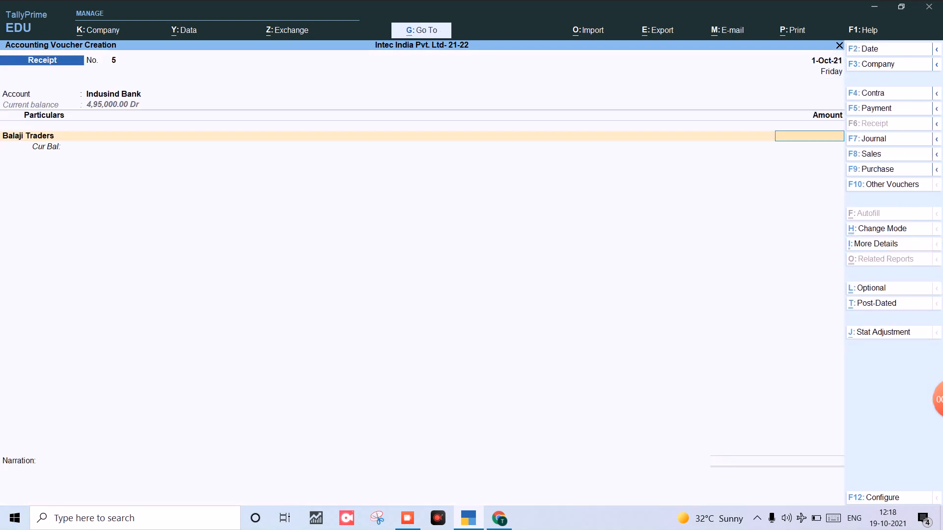
# - Set the Balaji Traders amount to 50000 and allocate it On Account in the bill-wise details
pyautogui.write('50000')
pyautogui.press('Return')
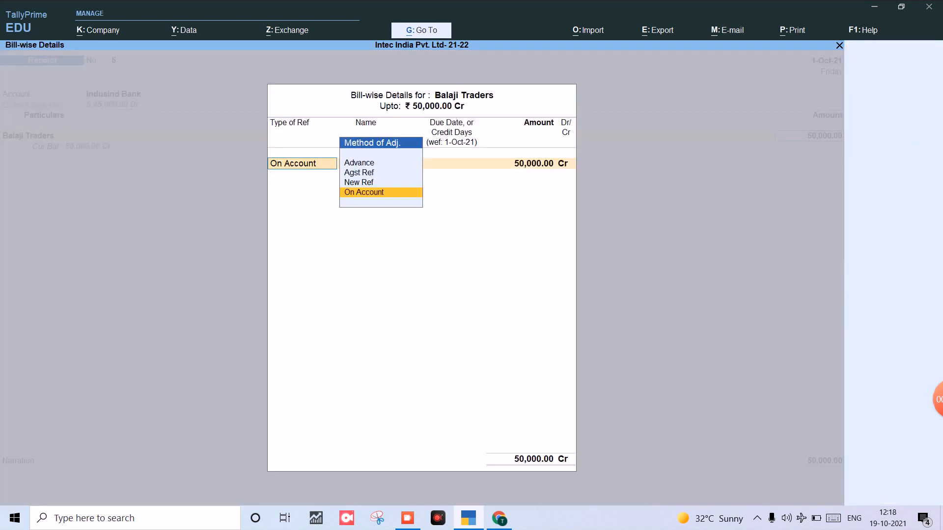
pyautogui.press('Return')
pyautogui.press('Return')
pyautogui.press('Return')
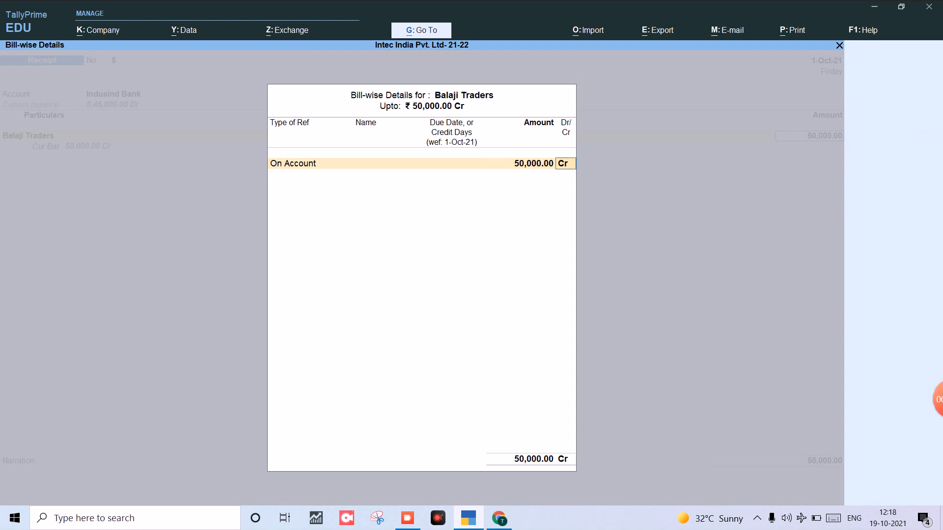
pyautogui.press('Return')
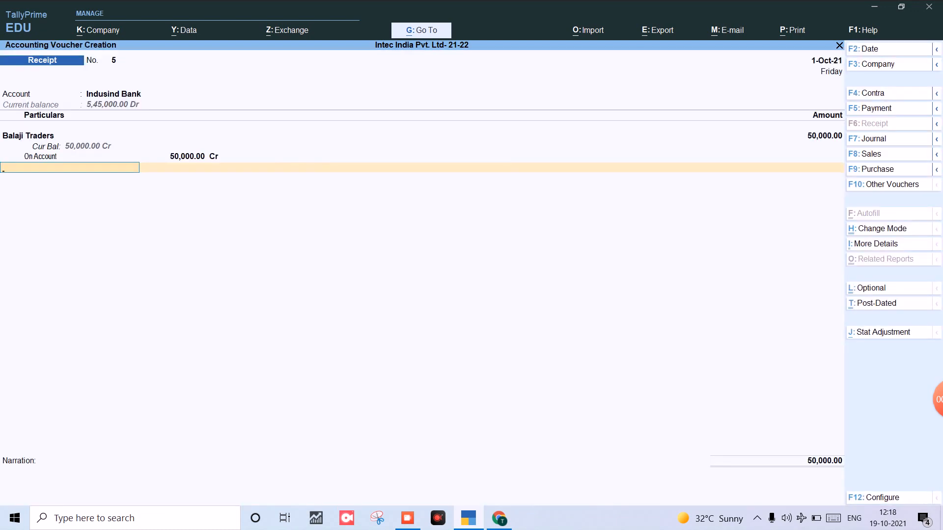
# - End the receipt's entries, leave the narration blank, and accept the 50,000 receipt voucher
pyautogui.press('Return')
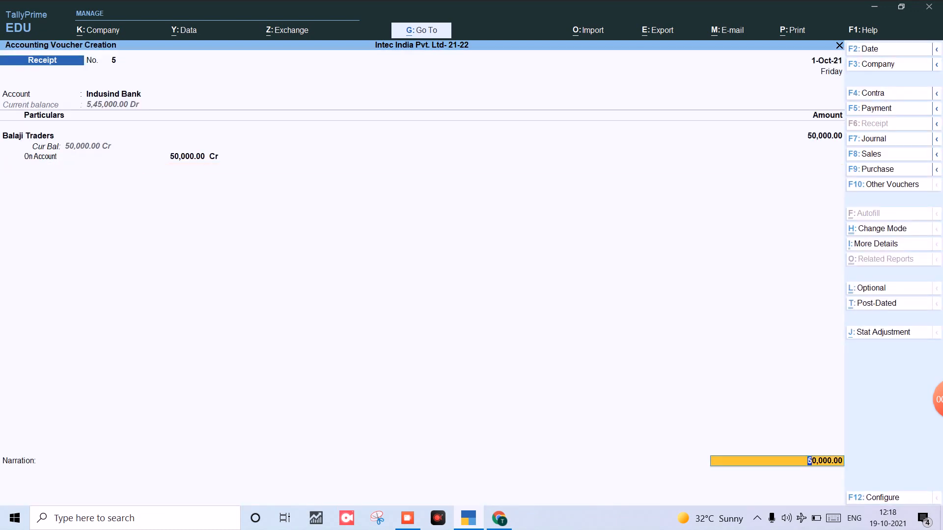
pyautogui.press('Return')
pyautogui.press('Return')
pyautogui.press('Return')
pyautogui.press('Return')
pyautogui.press('Return')
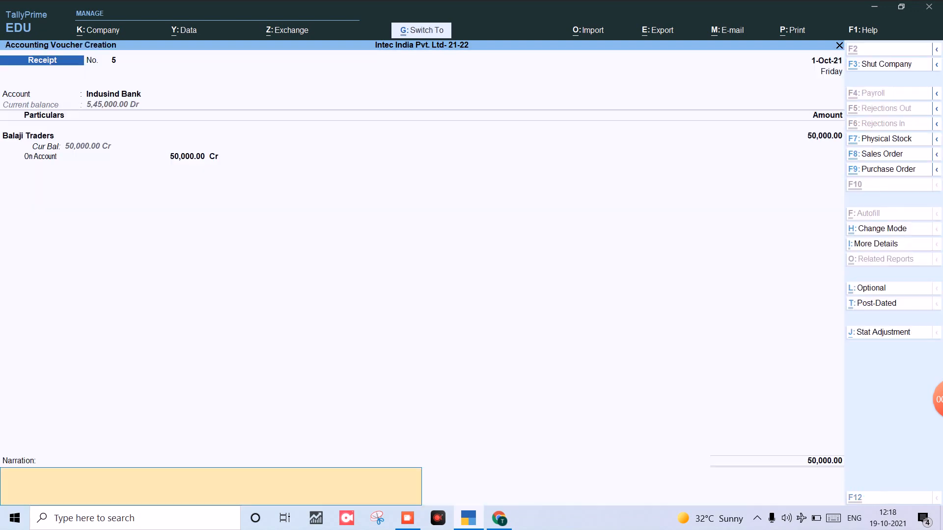
pyautogui.press('Return')
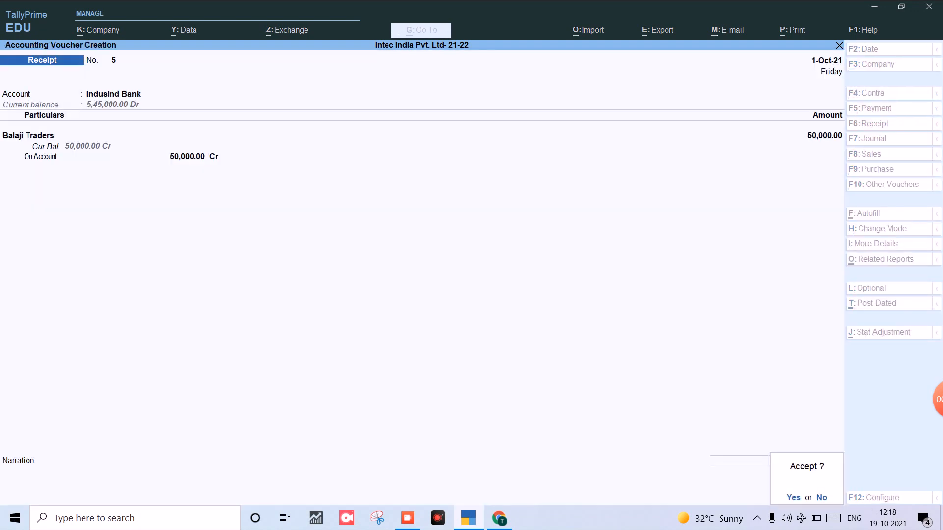
pyautogui.press('y')
pyautogui.press('Return')
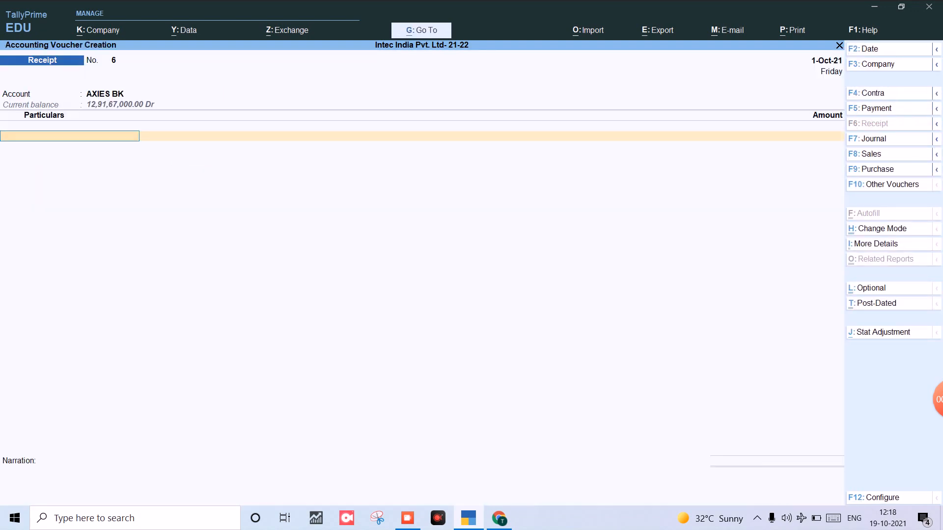
# - Set the new receipt's account to Indusind Bank and pick Balaji Traders as its Particulars ledger
pyautogui.press('BackSpace')
pyautogui.write('Ind')
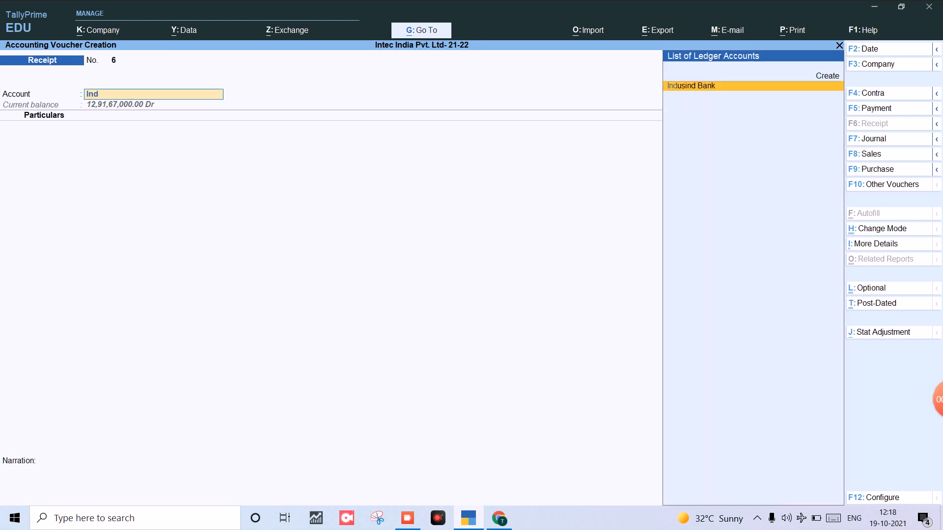
pyautogui.press('Return')
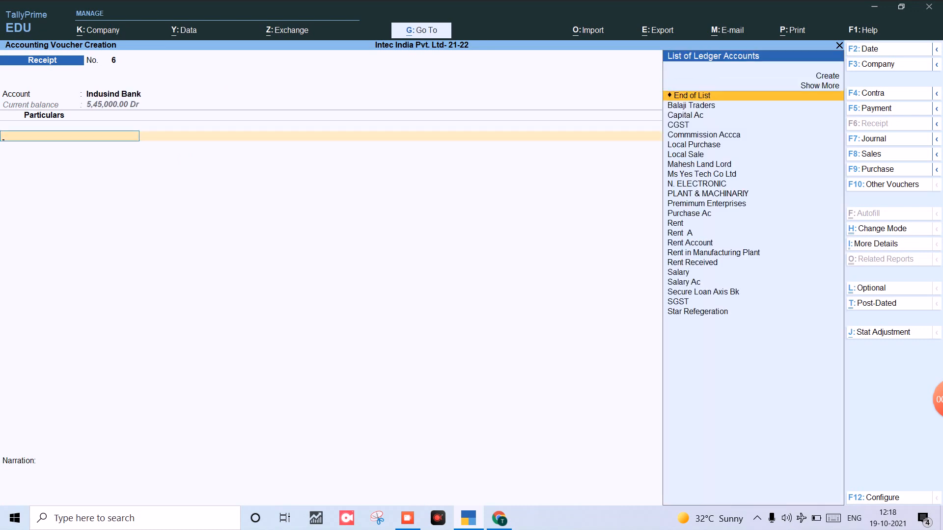
pyautogui.write('Ba')
pyautogui.press('Return')
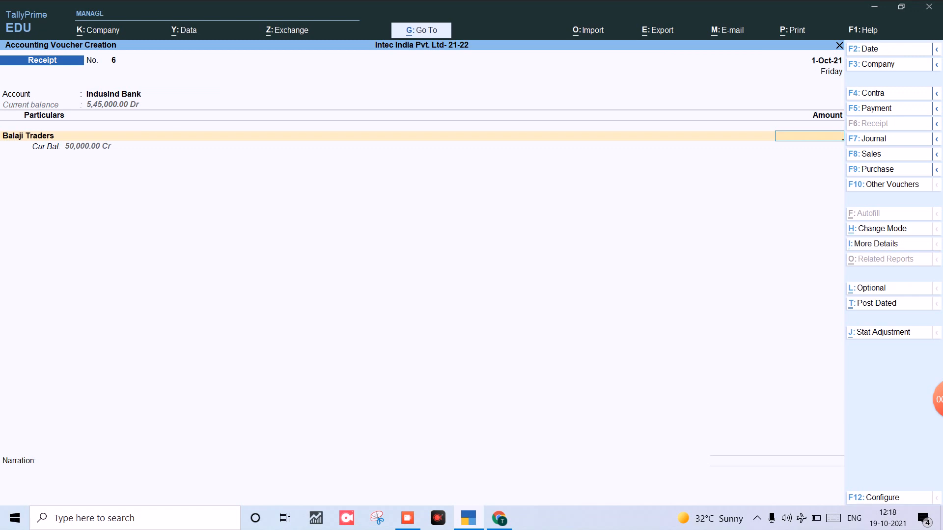
# - Set the Balaji Traders amount to 100000 and allocate it On Account in the bill-wise details
pyautogui.write('2')
pyautogui.press('BackSpace')
pyautogui.write('100000')
pyautogui.press('Return')
pyautogui.press('Return')
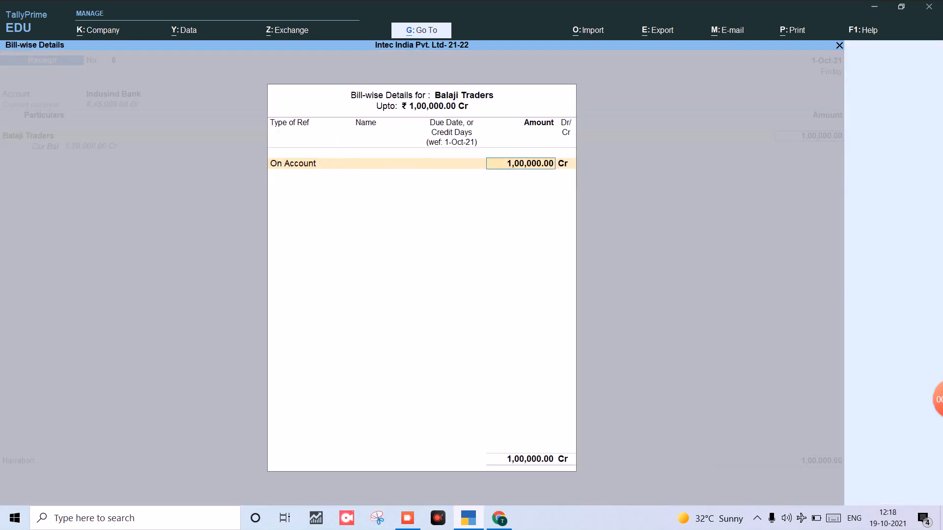
pyautogui.press('Return')
pyautogui.press('Return')
# - End the entries of the 1,00,000 receipt, leave its narration blank, and accept the voucher
pyautogui.press('Return')
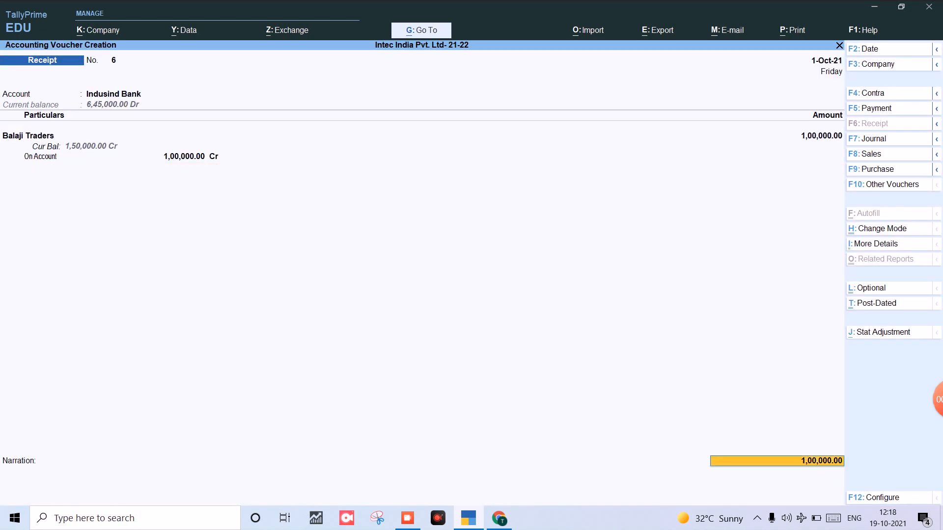
pyautogui.press('Return')
pyautogui.press('Return')
pyautogui.press('Return')
pyautogui.press('Return')
pyautogui.press('Return')
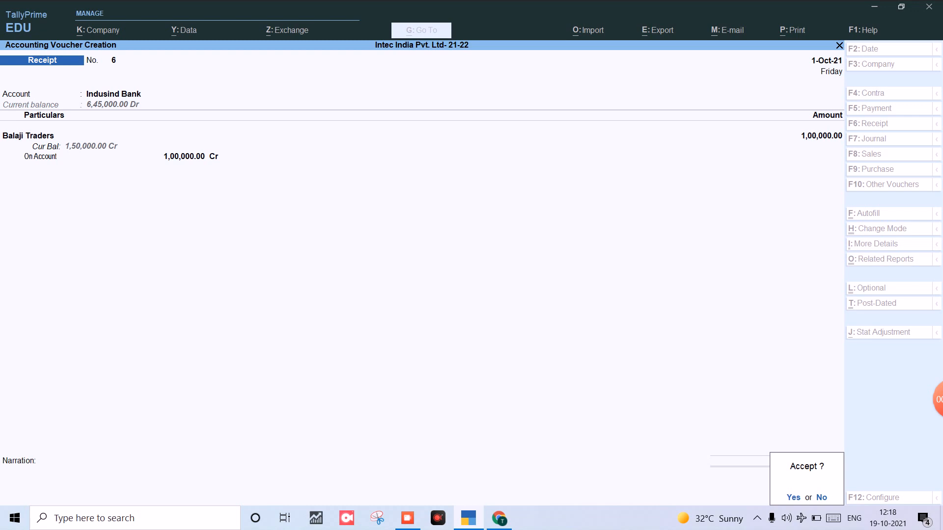
pyautogui.press('Return')
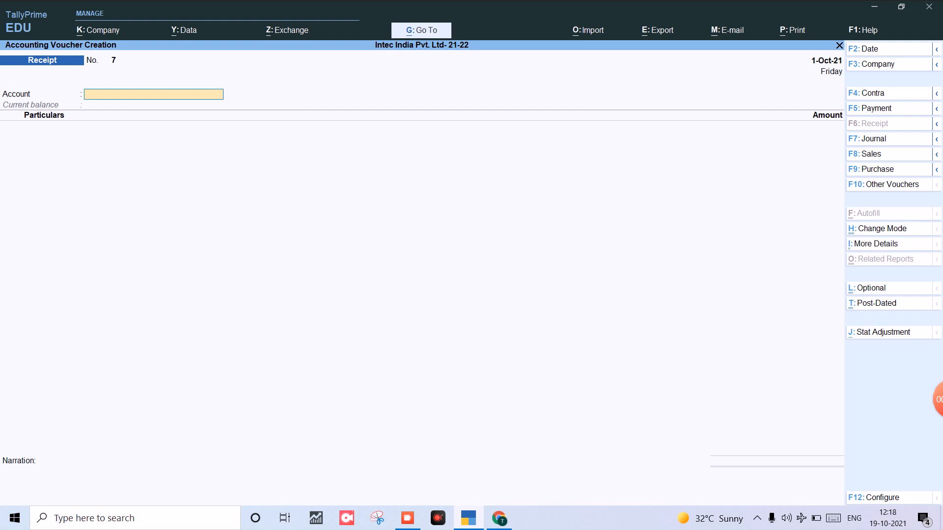
# - Choose Cash as the account of the next receipt voucher and Balaji Traders as its Particulars ledger
pyautogui.write('C')
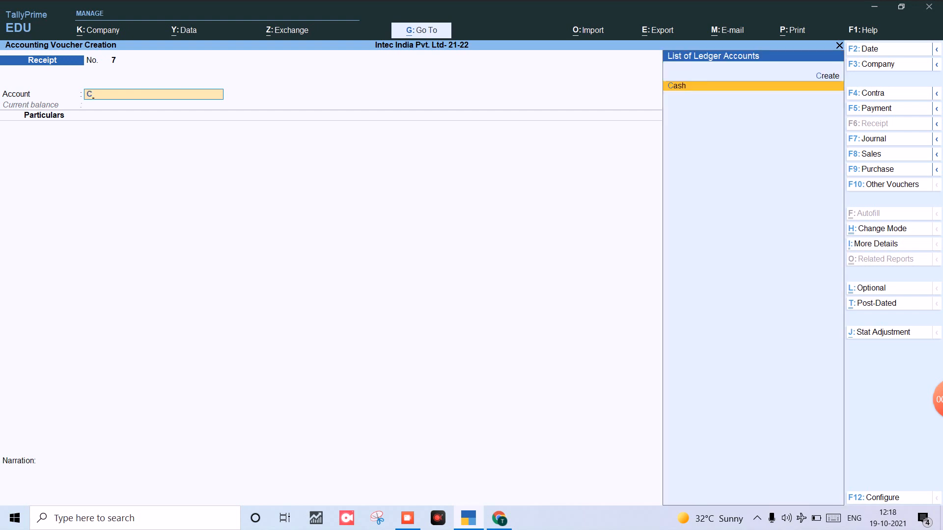
pyautogui.press('Return')
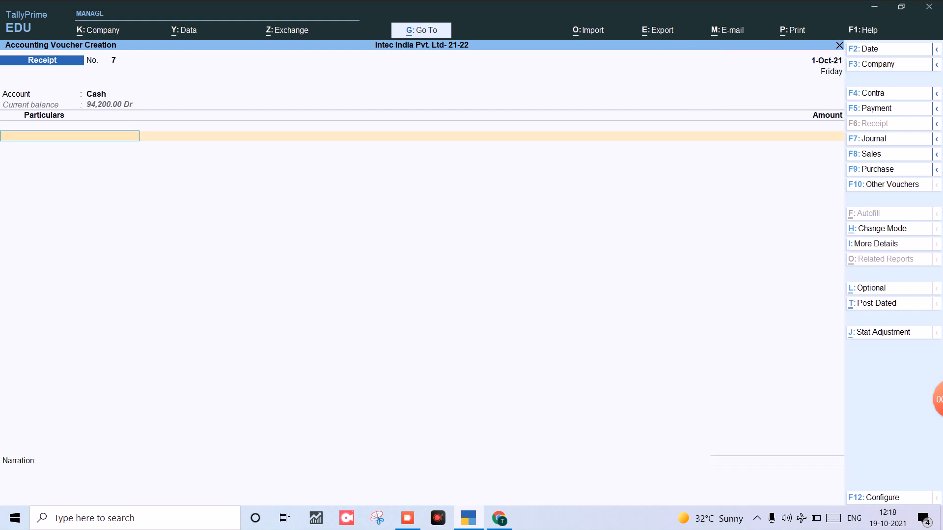
pyautogui.write('Ba')
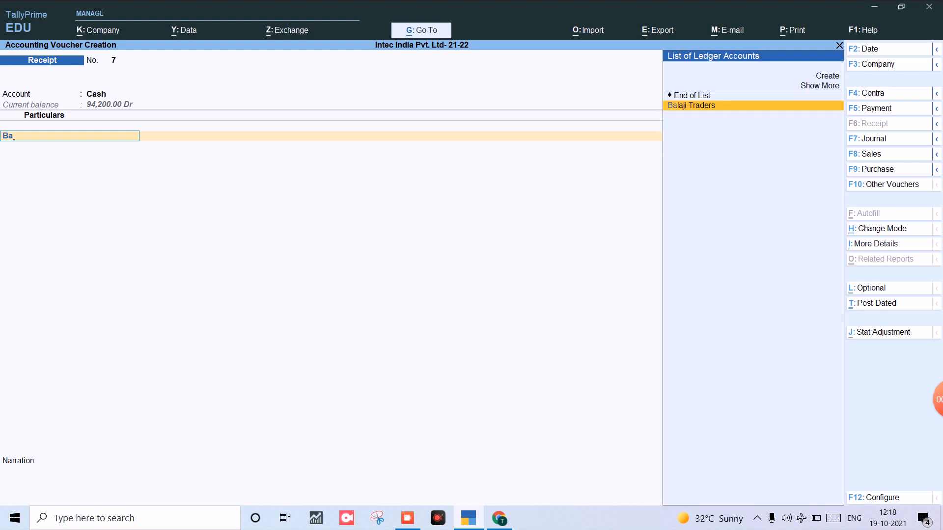
pyautogui.press('Return')
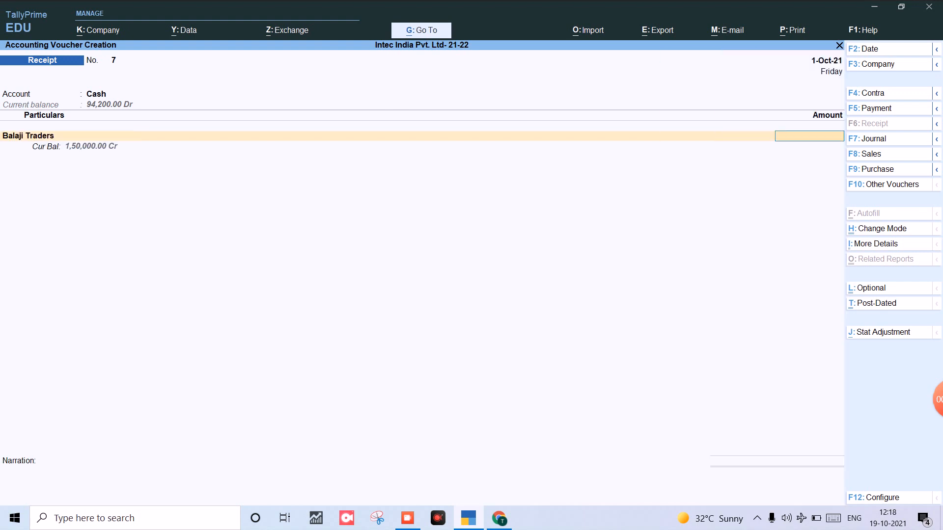
# - Set the Balaji Traders amount to 450000 allocated On Account and complete the voucher's entries without a narration
pyautogui.write('450000')
pyautogui.press('Return')
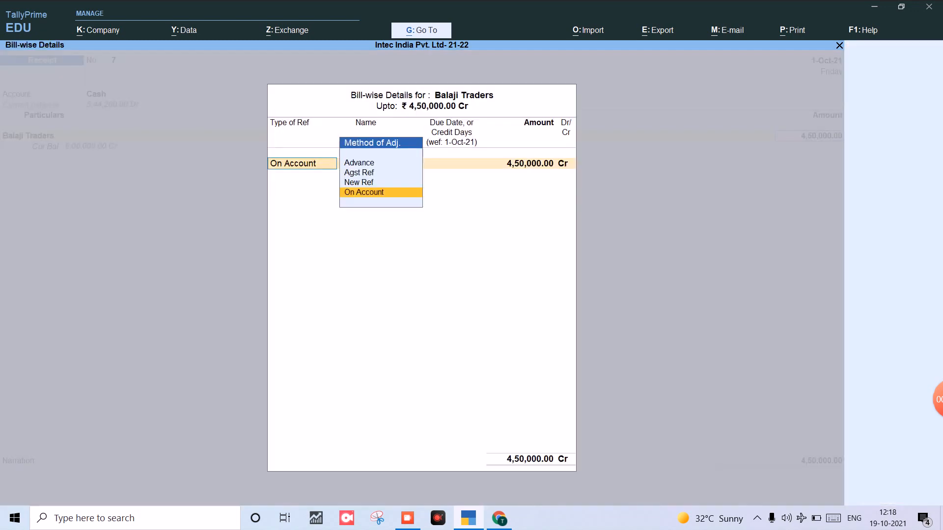
pyautogui.press('Return')
pyautogui.press('Return')
pyautogui.press('Return')
pyautogui.press('Return')
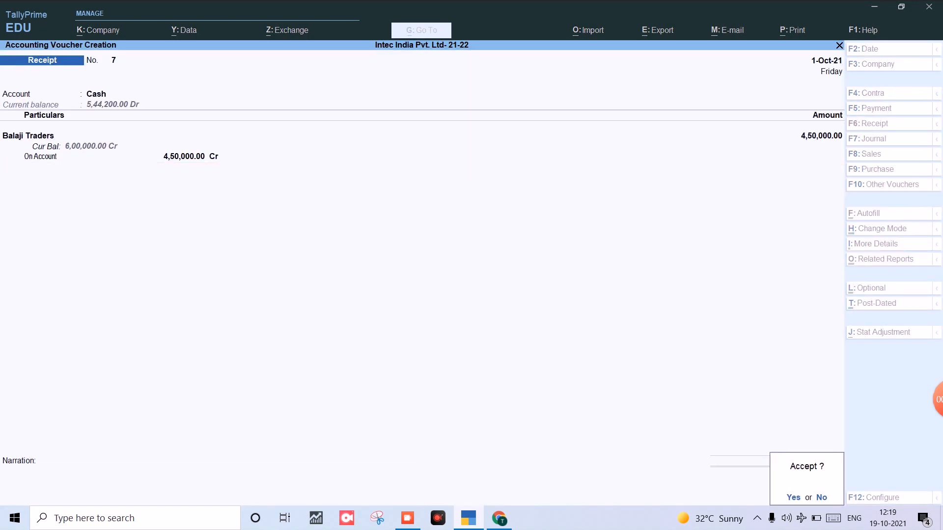
# - Accept the Cash receipt voucher and start a contra voucher with Indusind Bank as its account
pyautogui.press('y')
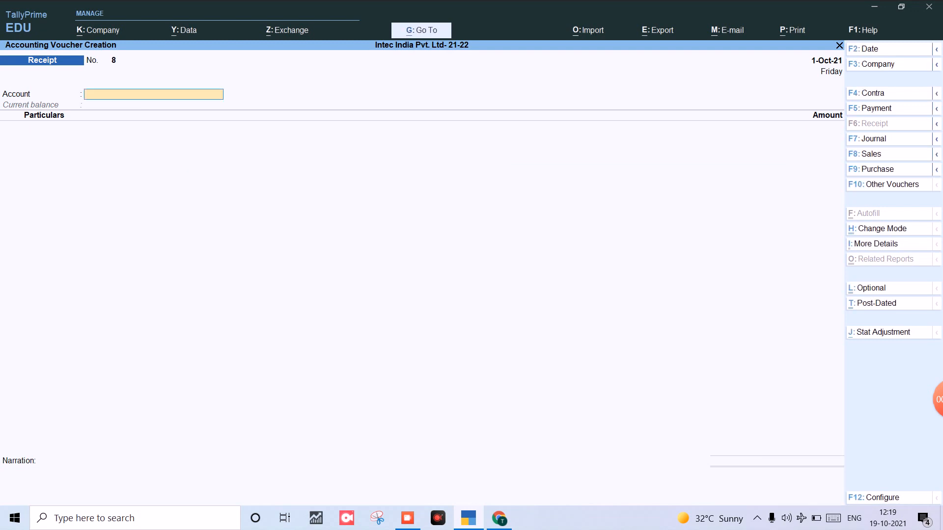
pyautogui.press('F4')
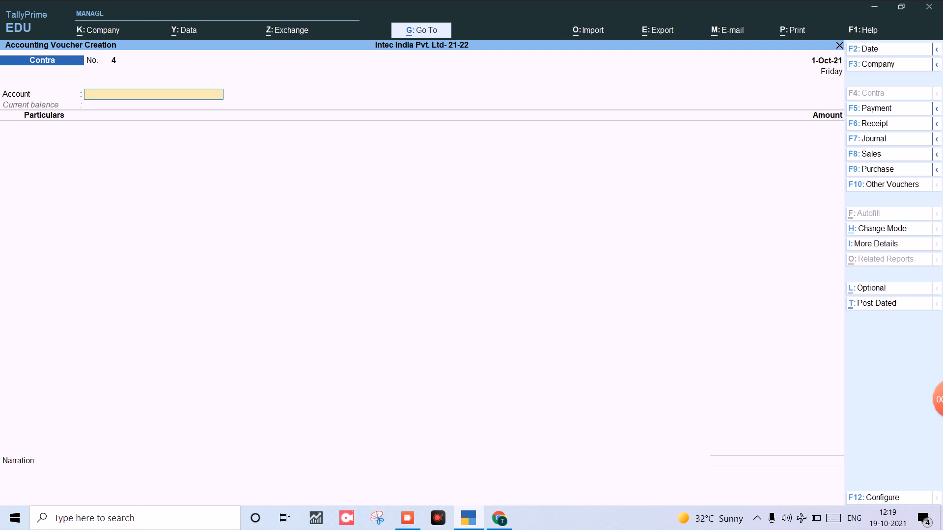
pyautogui.write('In')
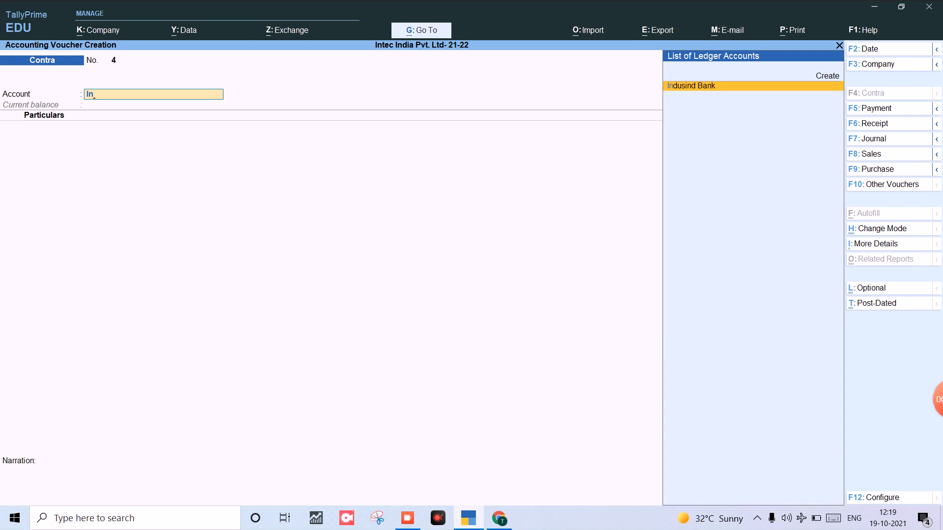
pyautogui.press('Return')
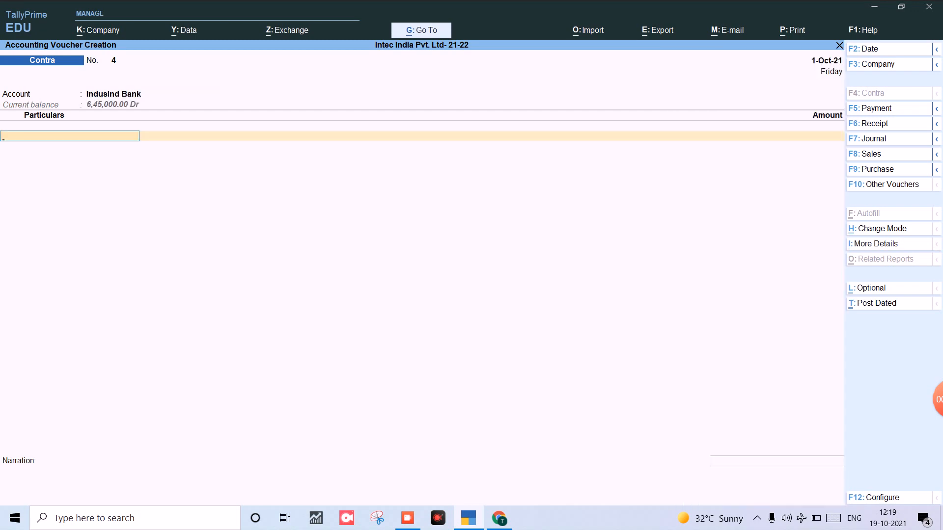
# - Enter Cash as the contra voucher's Particulars ledger with an amount of 100000 and proceed to the Indusind Bank cash denominations
pyautogui.write('C')
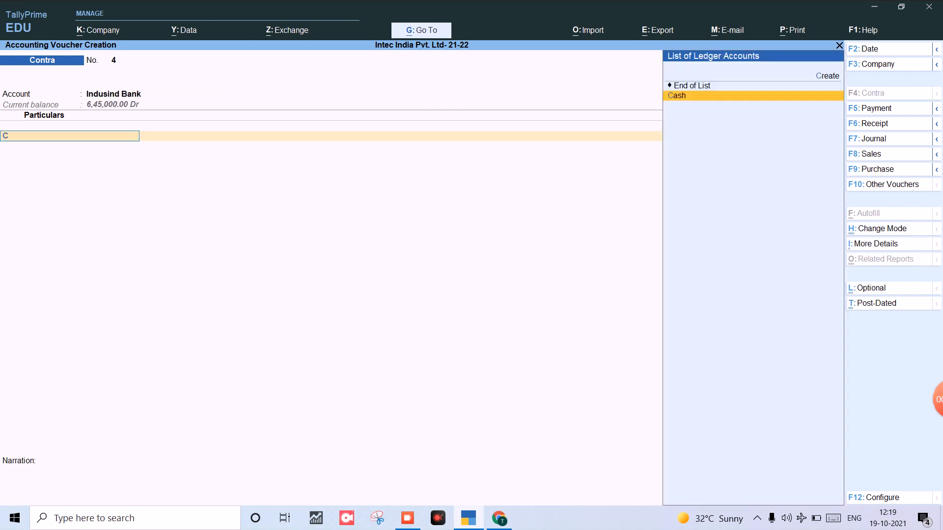
pyautogui.press('Return')
pyautogui.write('100000')
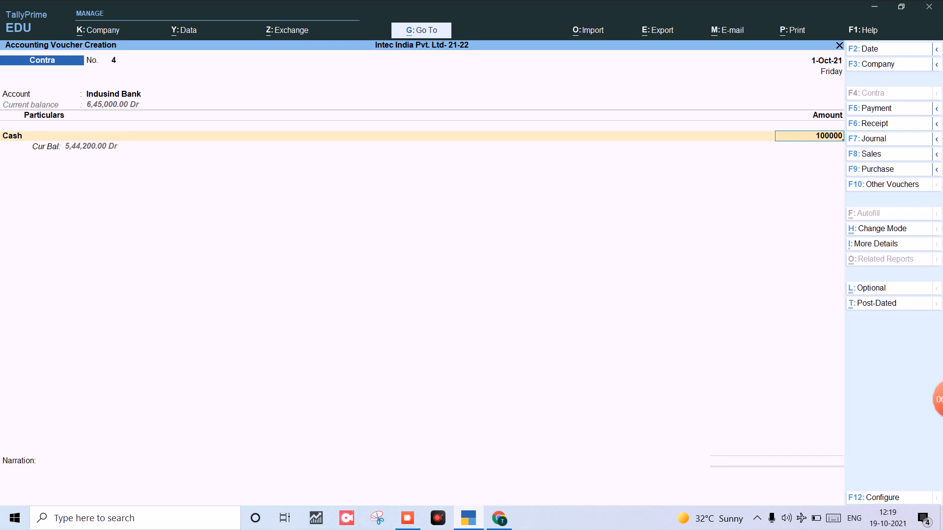
pyautogui.press('Return')
pyautogui.press('Return')
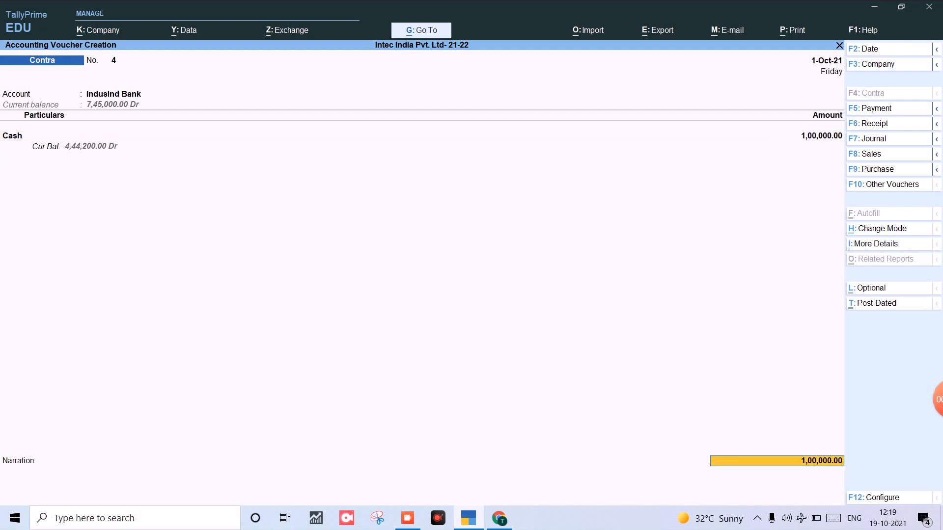
pyautogui.press('Return')
pyautogui.press('Return')
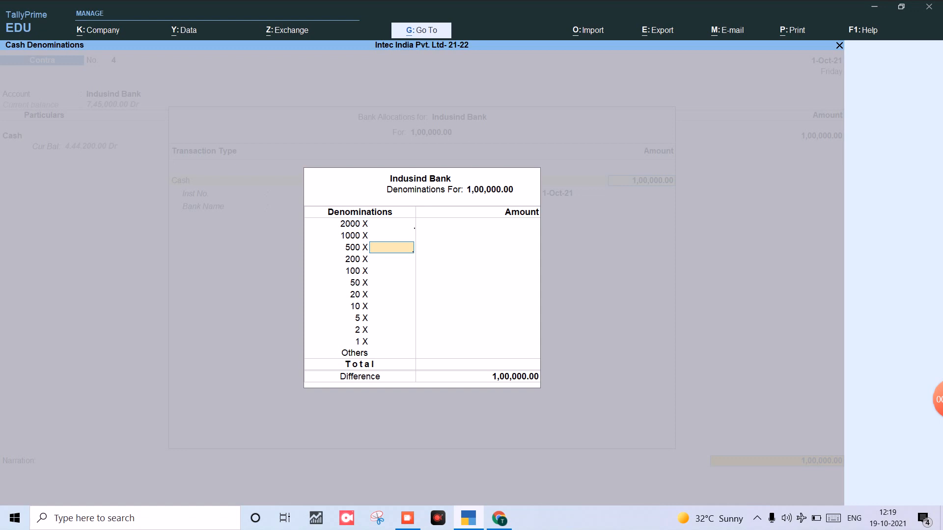
# - Leave the cash denominations and bank allocation details blank, and save the Indusind Bank contra voucher without a narration
pyautogui.click(392, 236)
pyautogui.click(391, 224)
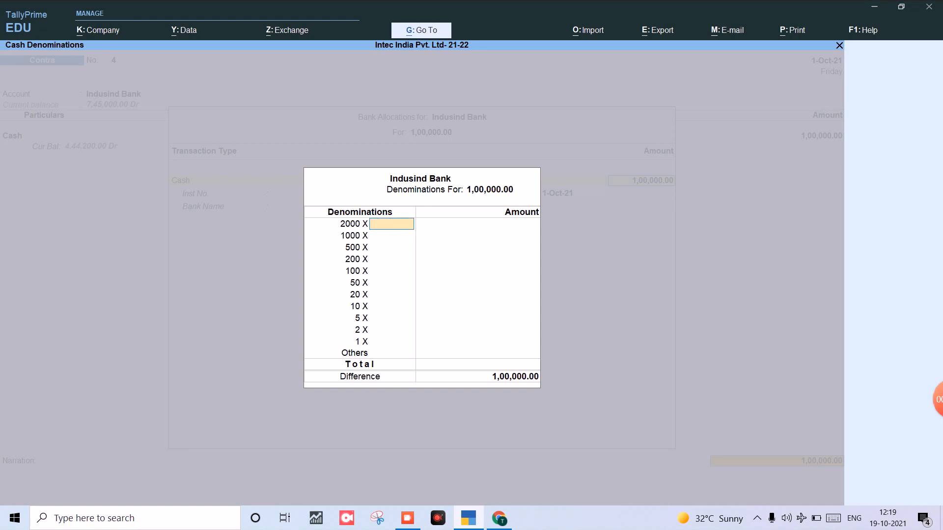
pyautogui.click(391, 236)
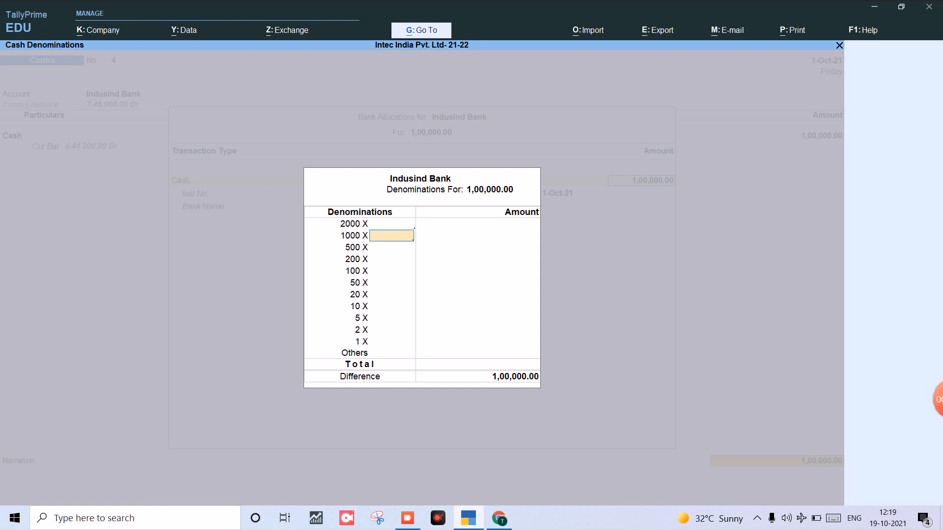
pyautogui.click(392, 247)
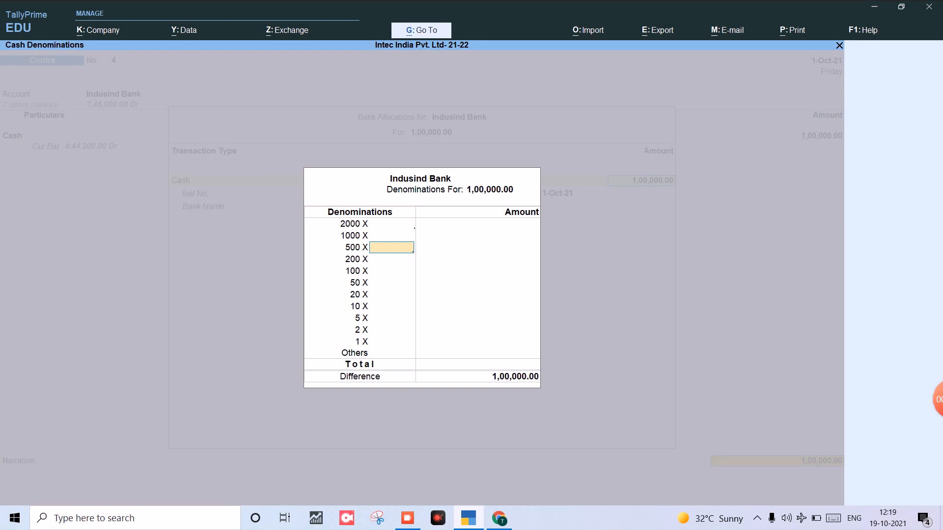
pyautogui.press('Escape')
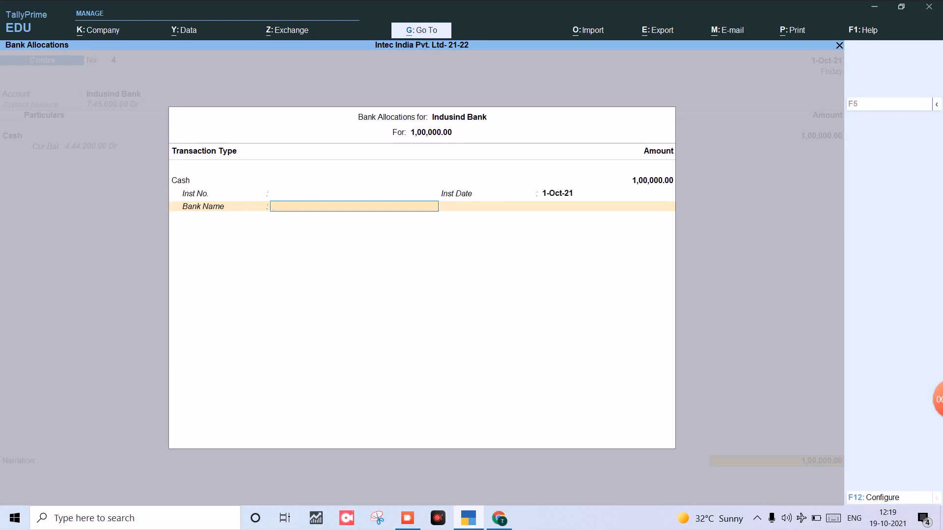
pyautogui.press('ctrl')
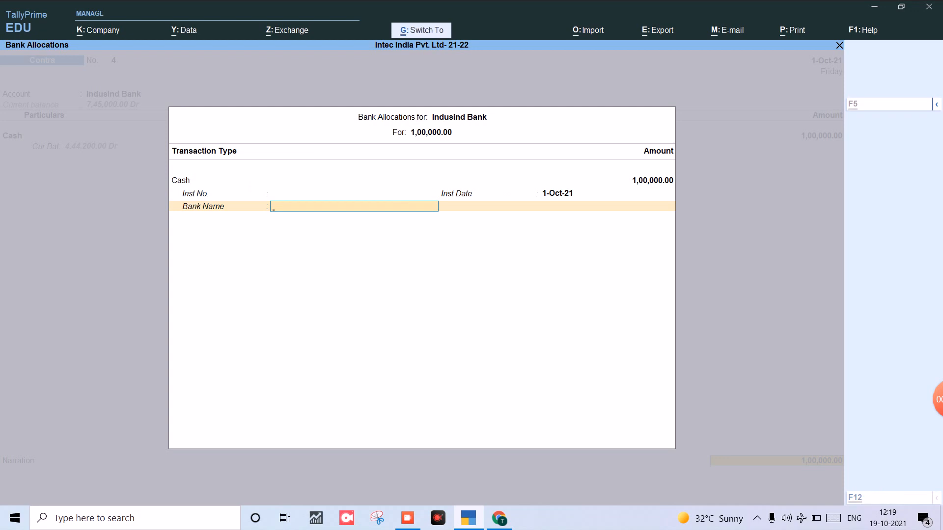
pyautogui.hotkey('ctrl', 'a')
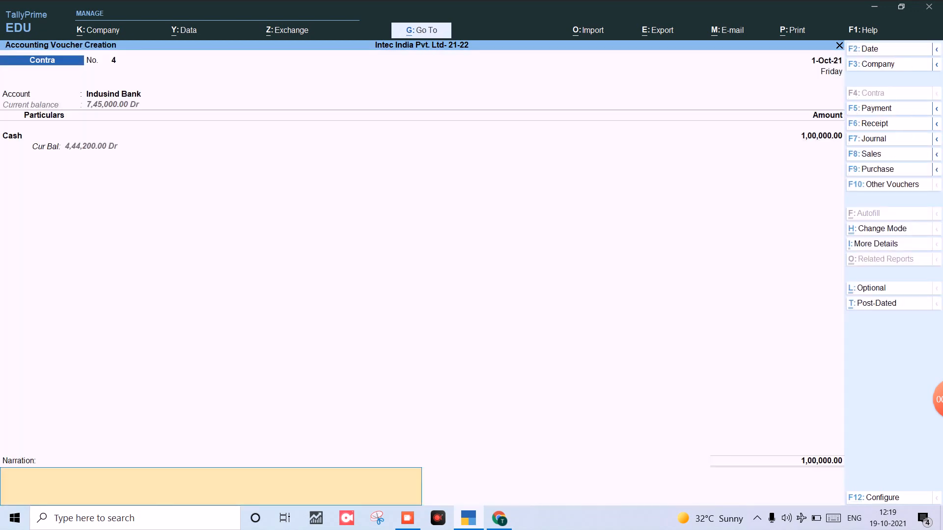
pyautogui.press('Return')
pyautogui.press('Return')
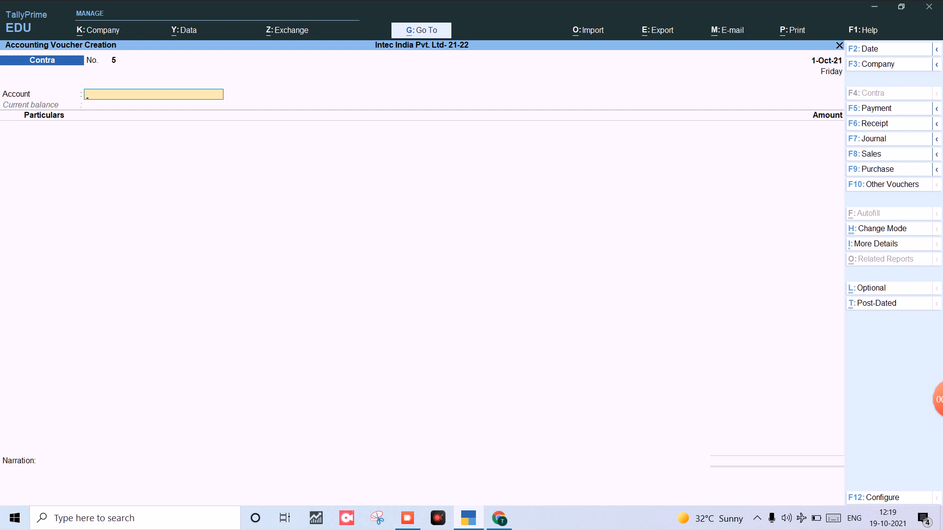
# - Create a ledger named Sbi Bak Ac under Bank Accounts from the account field of the new contra voucher
pyautogui.hotkey('alt', 'c')
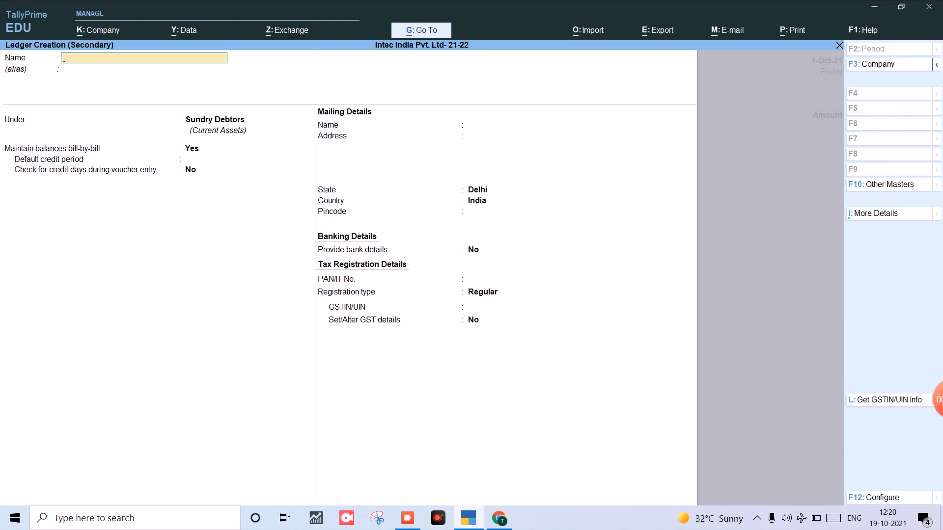
pyautogui.write('Sbi Bak ac')
pyautogui.press('Return')
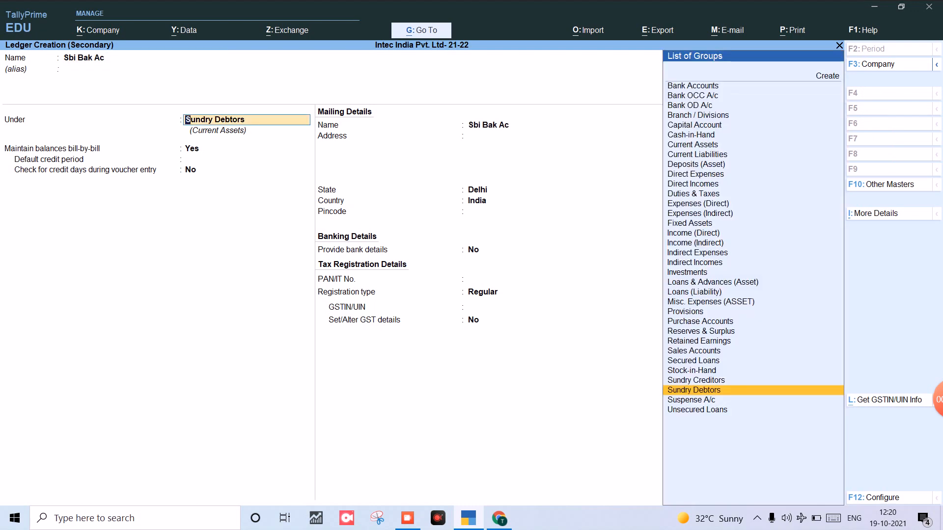
pyautogui.write('Ba')
pyautogui.press('BackSpace')
pyautogui.press('BackSpace')
pyautogui.write('ba')
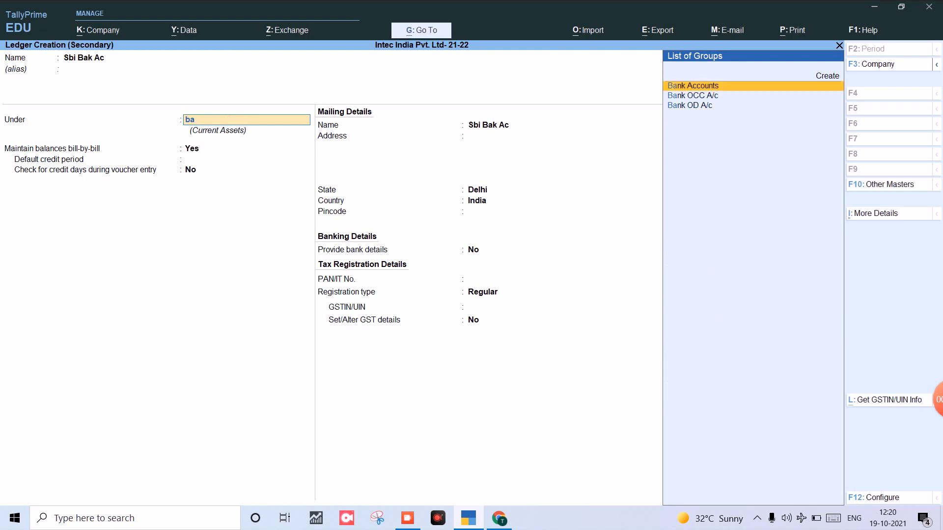
pyautogui.press('Return')
pyautogui.hotkey('ctrl', 'a')
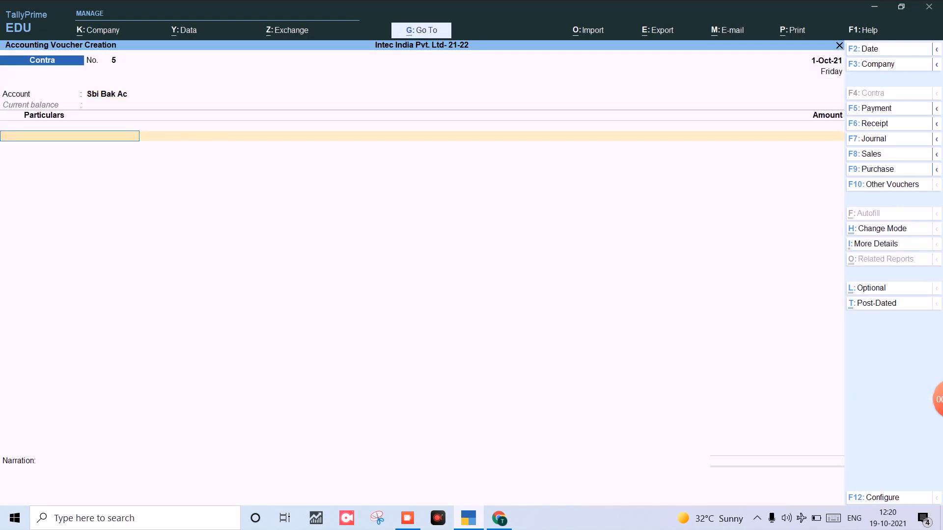
# - Enter Cash as the Particulars ledger with an amount of 10000 and save the Sbi Bak Ac contra voucher
pyautogui.write('ca')
pyautogui.press('Return')
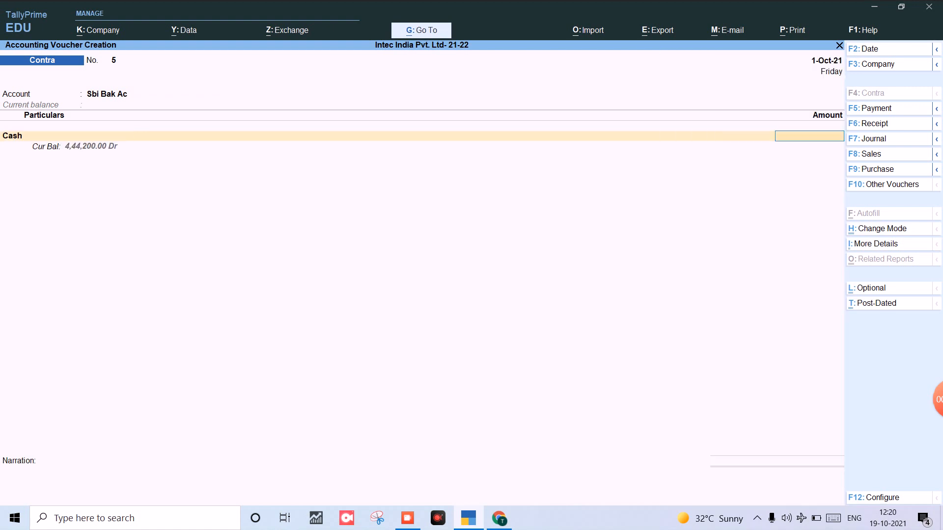
pyautogui.write('10000')
pyautogui.press('Return')
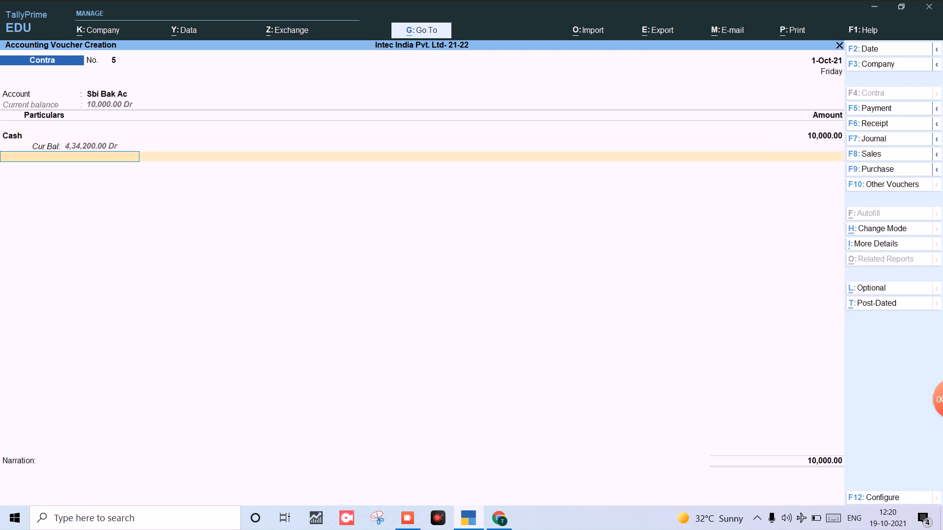
pyautogui.press('ctrl')
pyautogui.hotkey('ctrl', 'a')
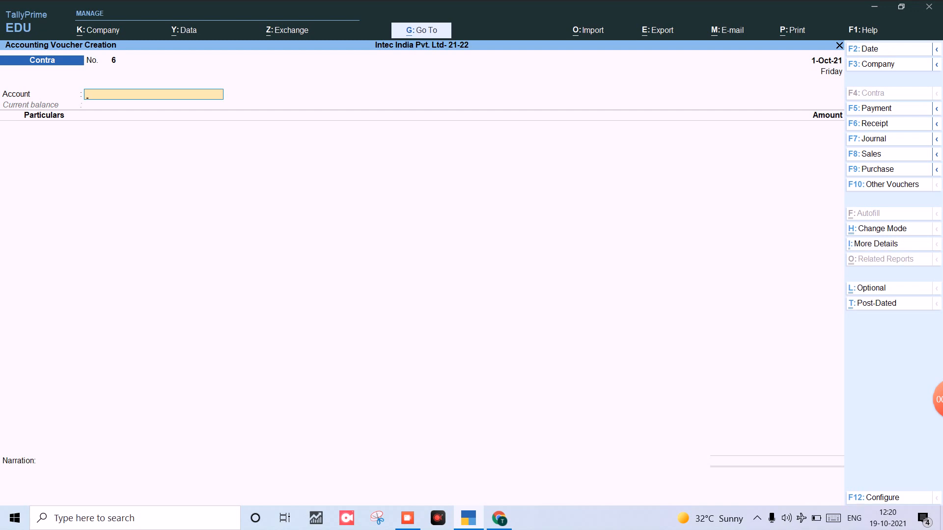
pyautogui.press('ctrl')
pyautogui.press('super+l')
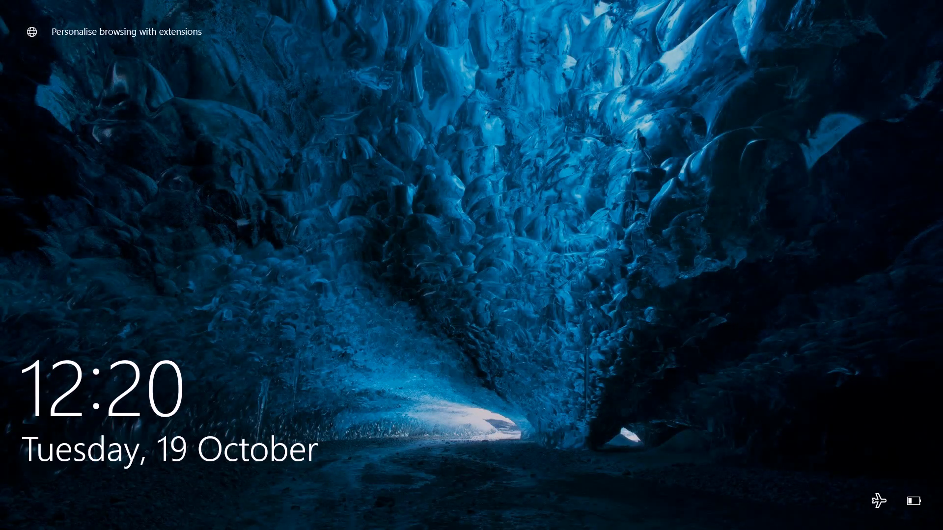
pyautogui.press('Return')
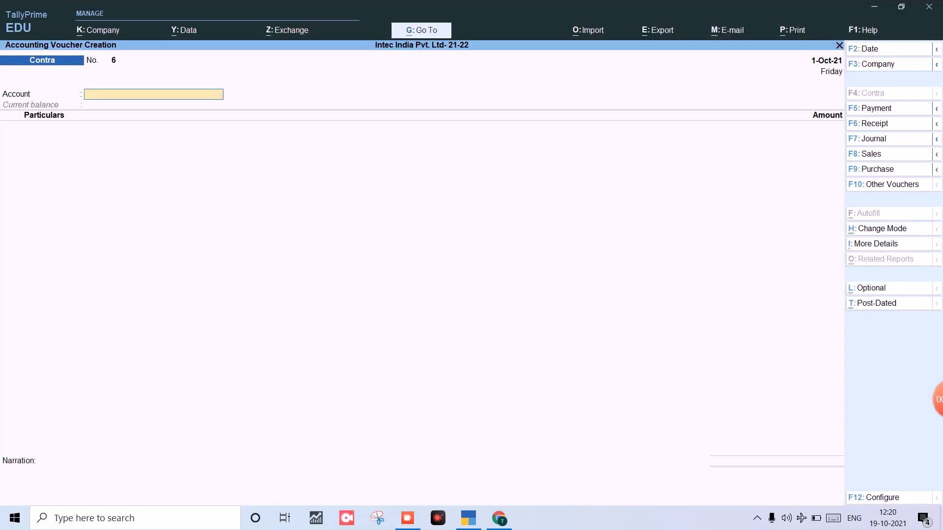